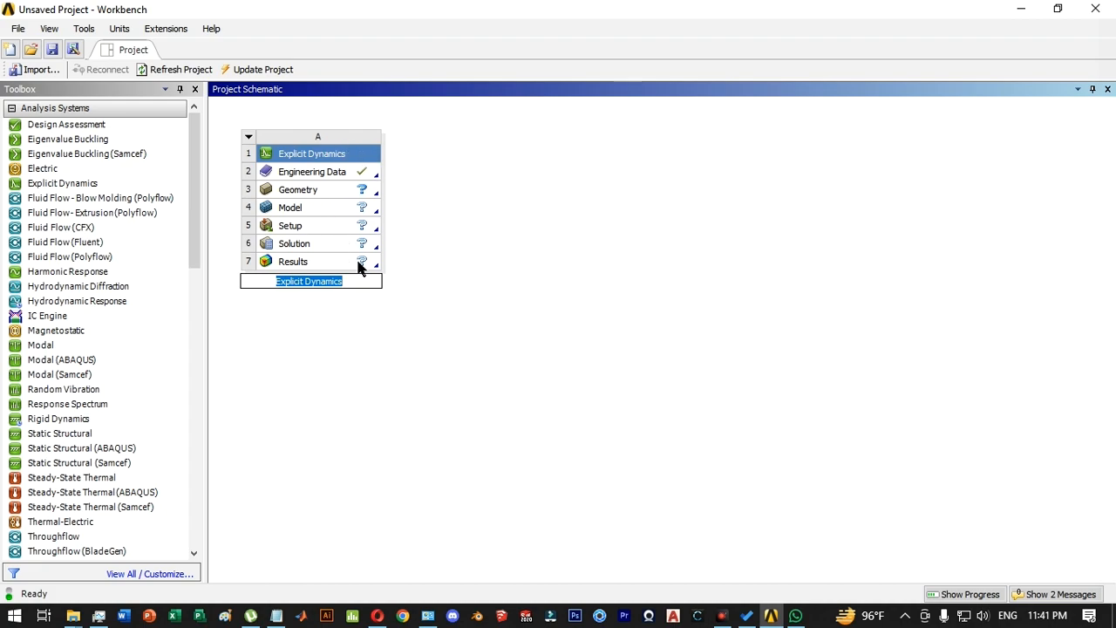
- Open the Explicit Dynamics system's engineering data and add AL 1100-O from the Explicit Materials source
left_click(484, 240)
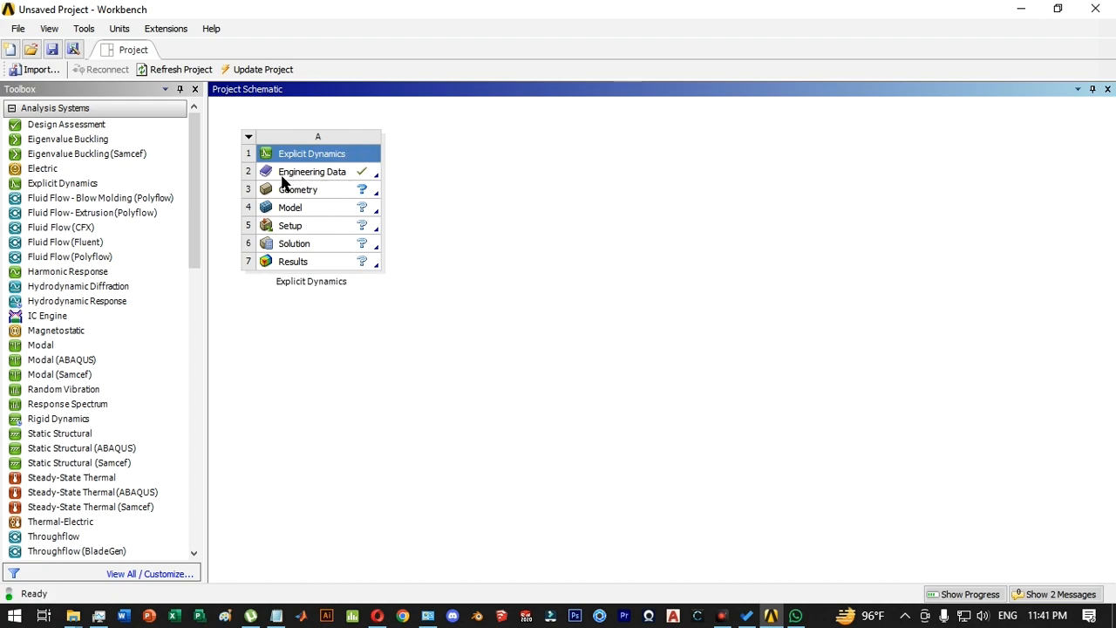
double_click(329, 174)
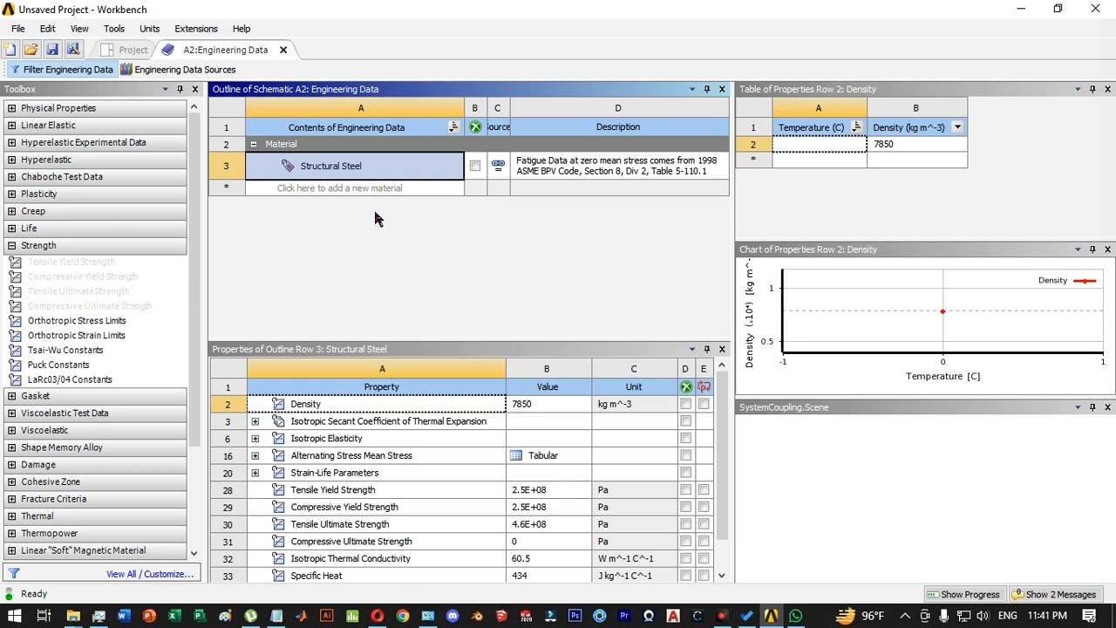
left_click(171, 70)
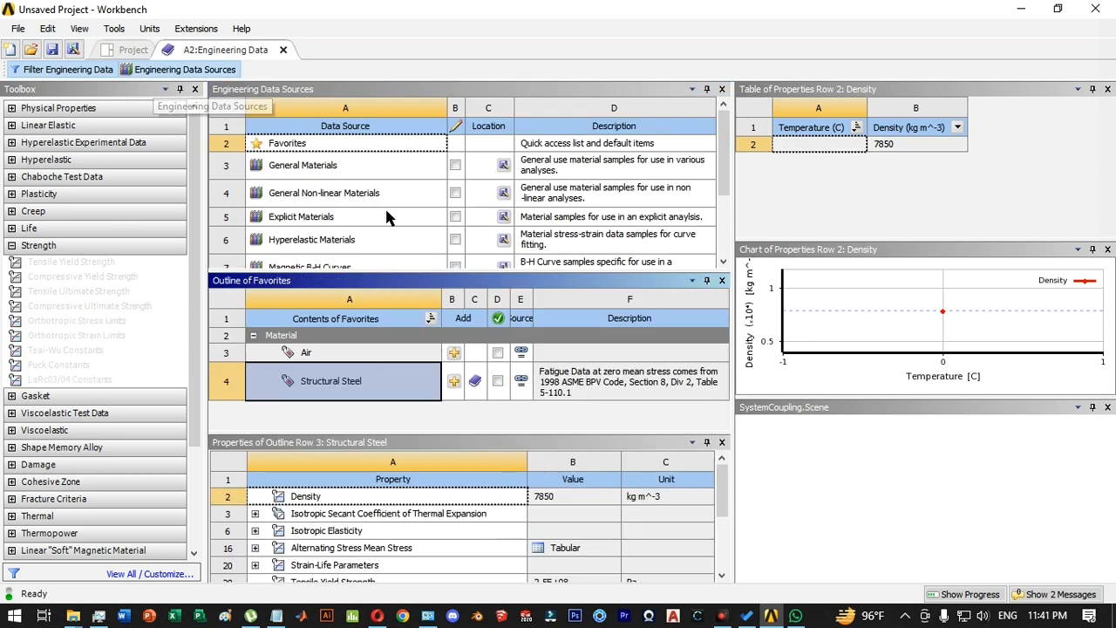
left_click(297, 217)
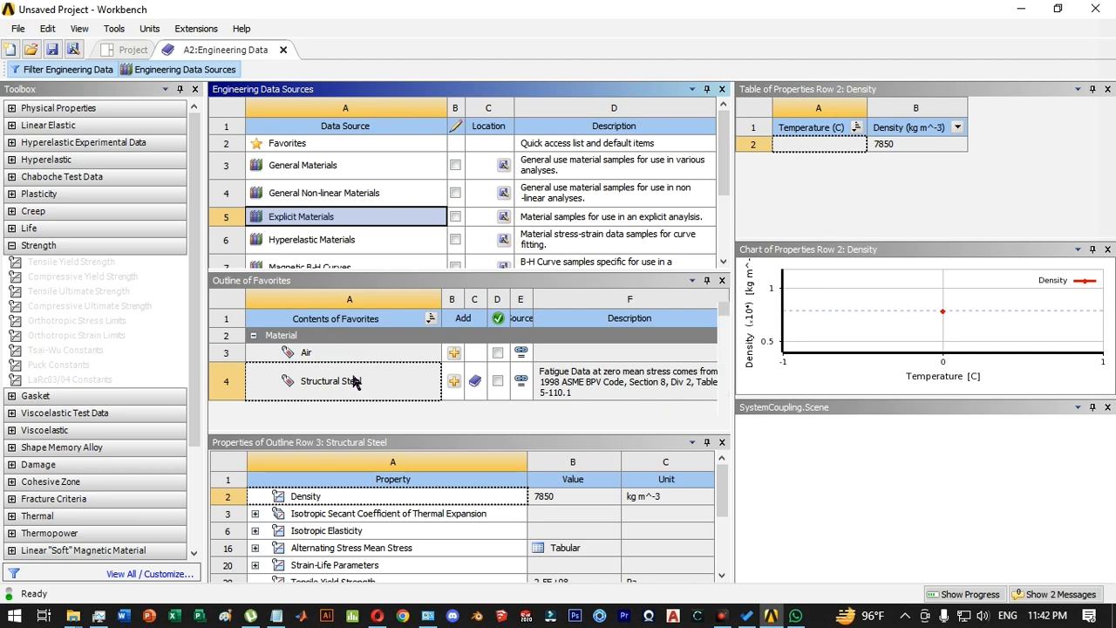
scroll(342, 363, "down", 5)
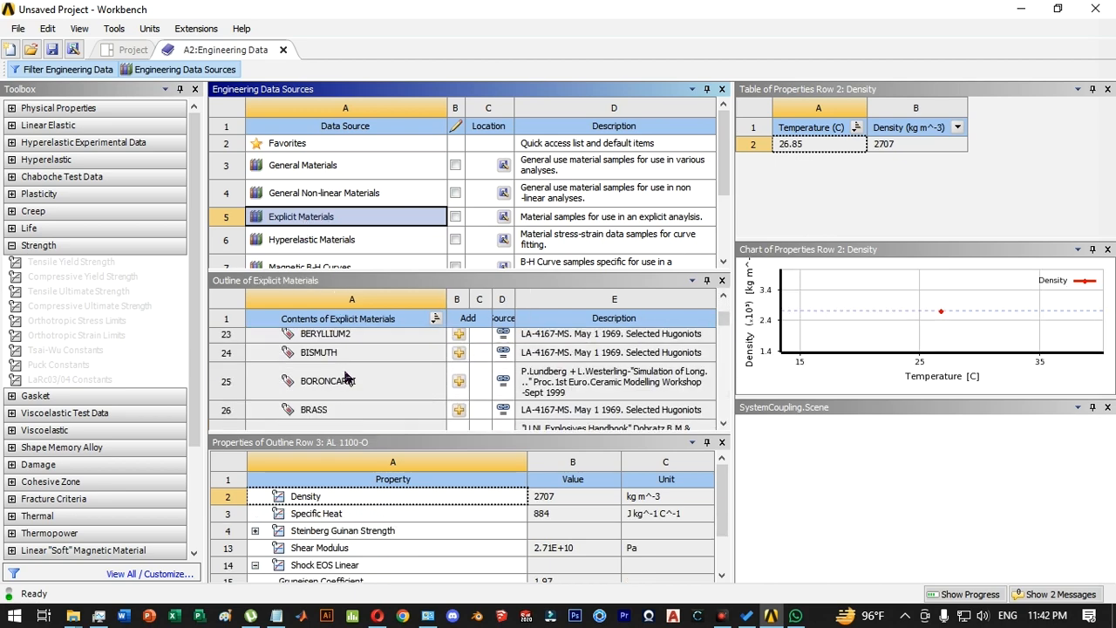
scroll(348, 375, "up", 5)
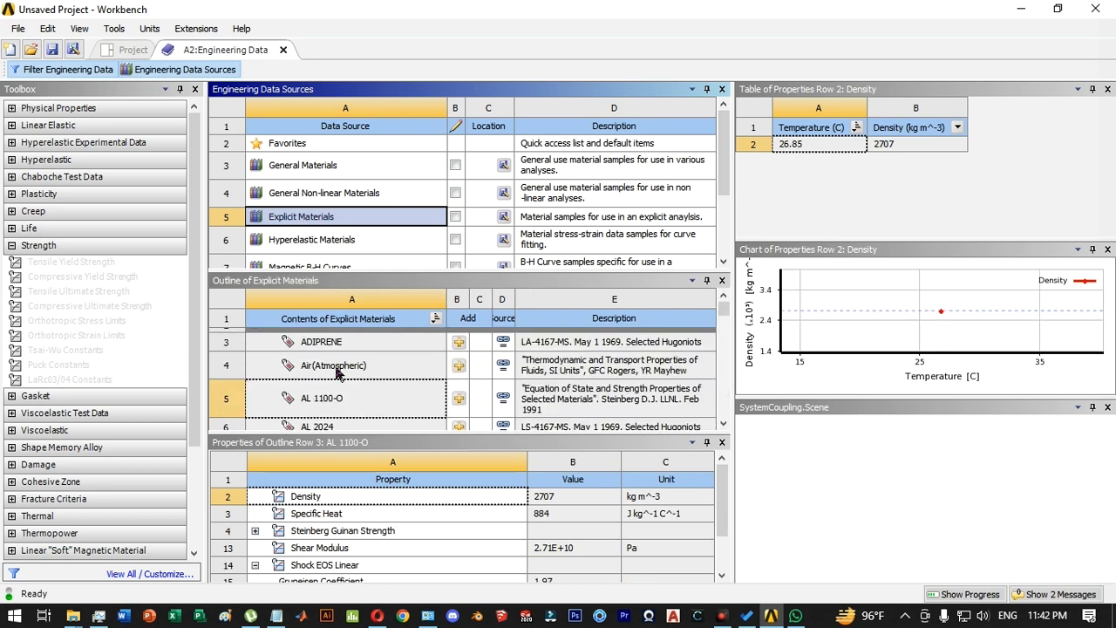
left_click(375, 401)
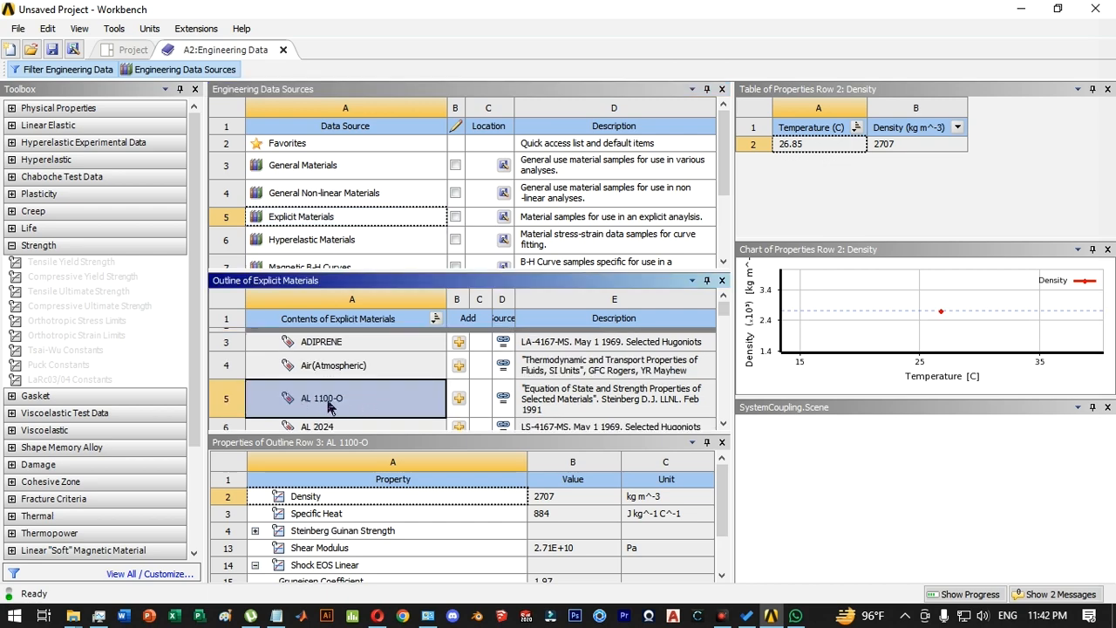
left_click(460, 401)
- Return from the data sources to the project's materials and delete Structural Steel
left_click(80, 76)
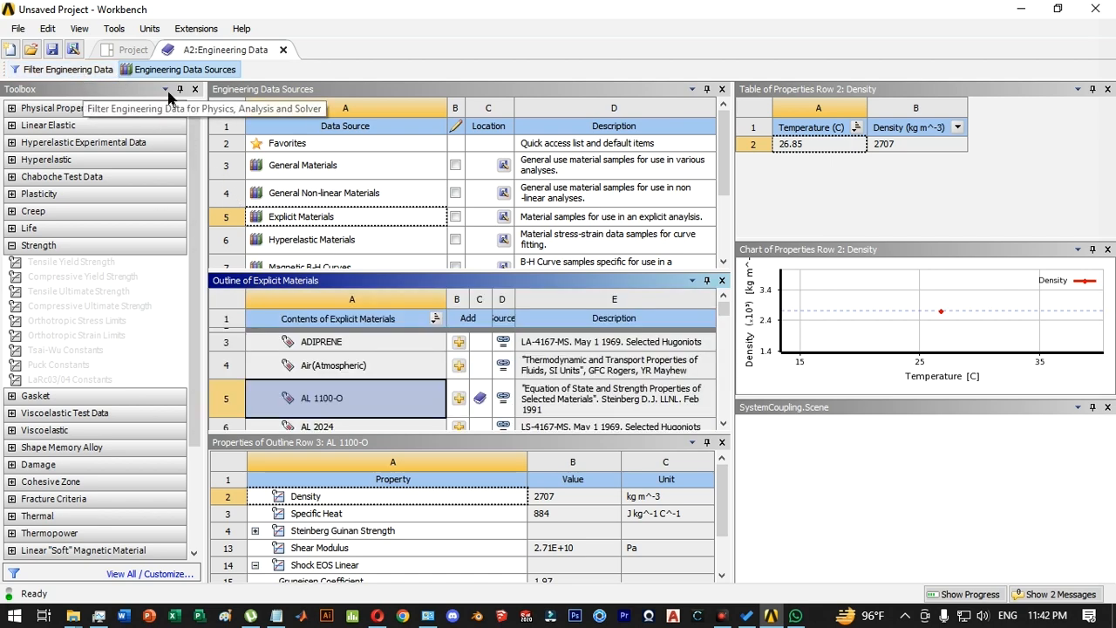
left_click(71, 73)
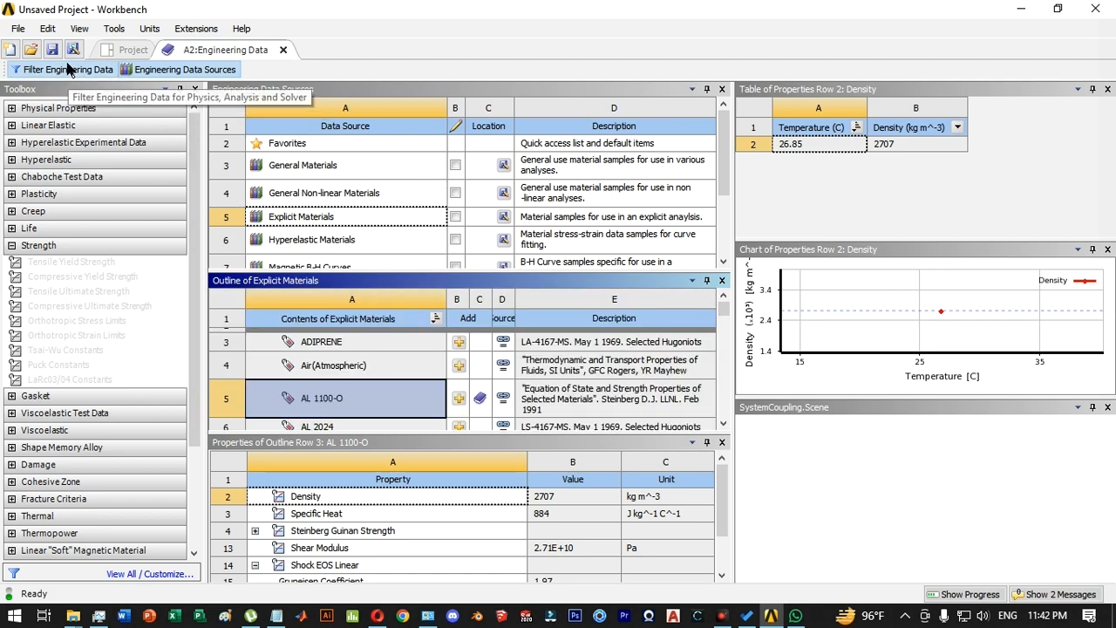
left_click(175, 70)
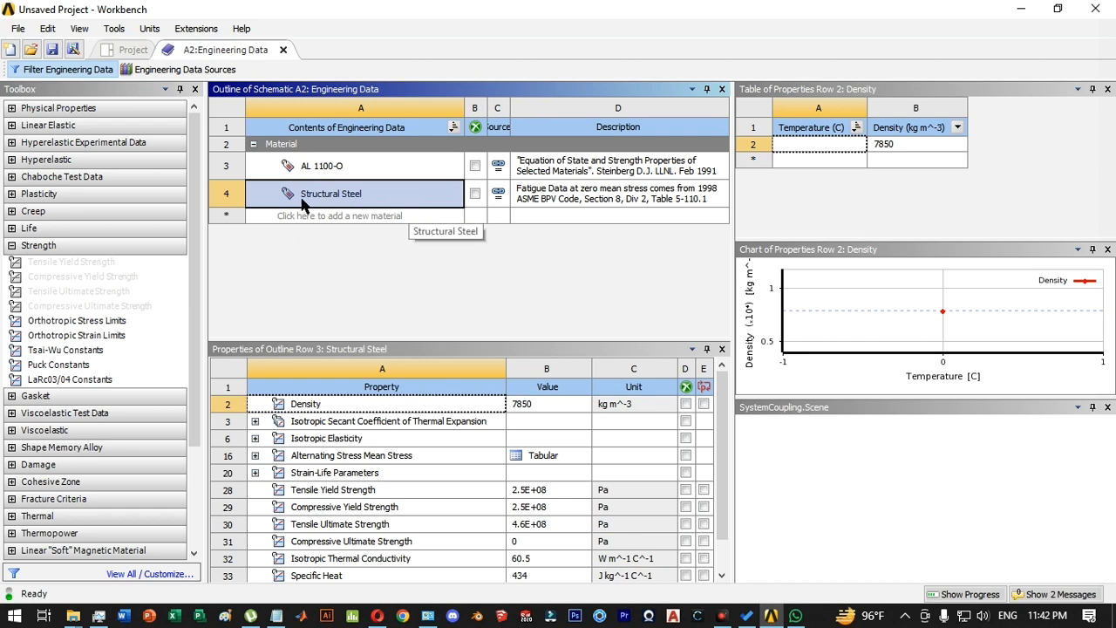
right_click(386, 198)
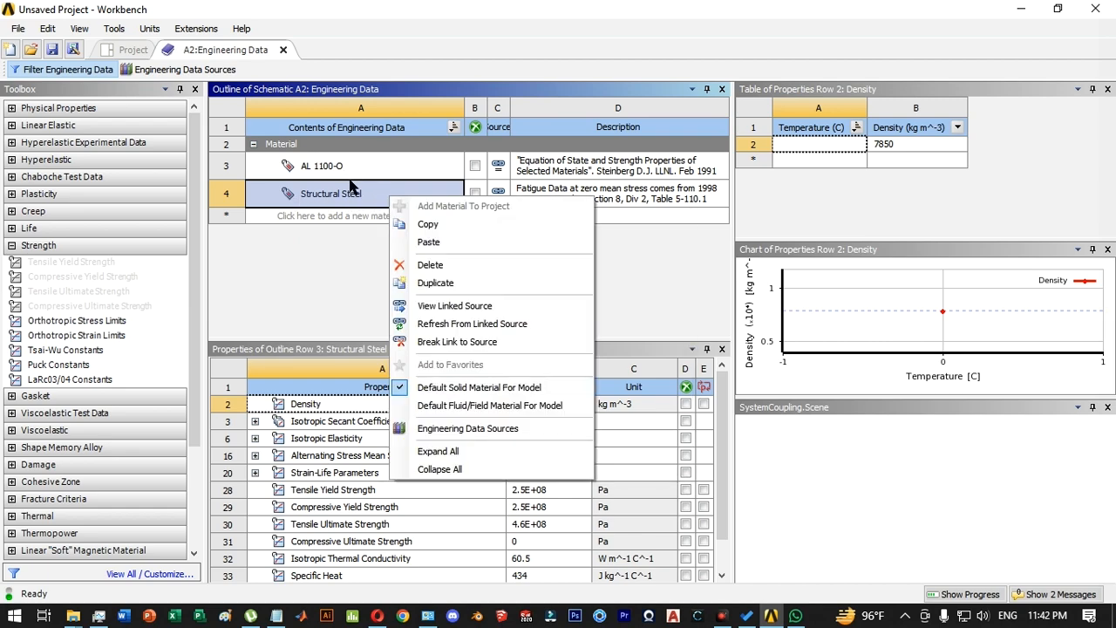
left_click(427, 264)
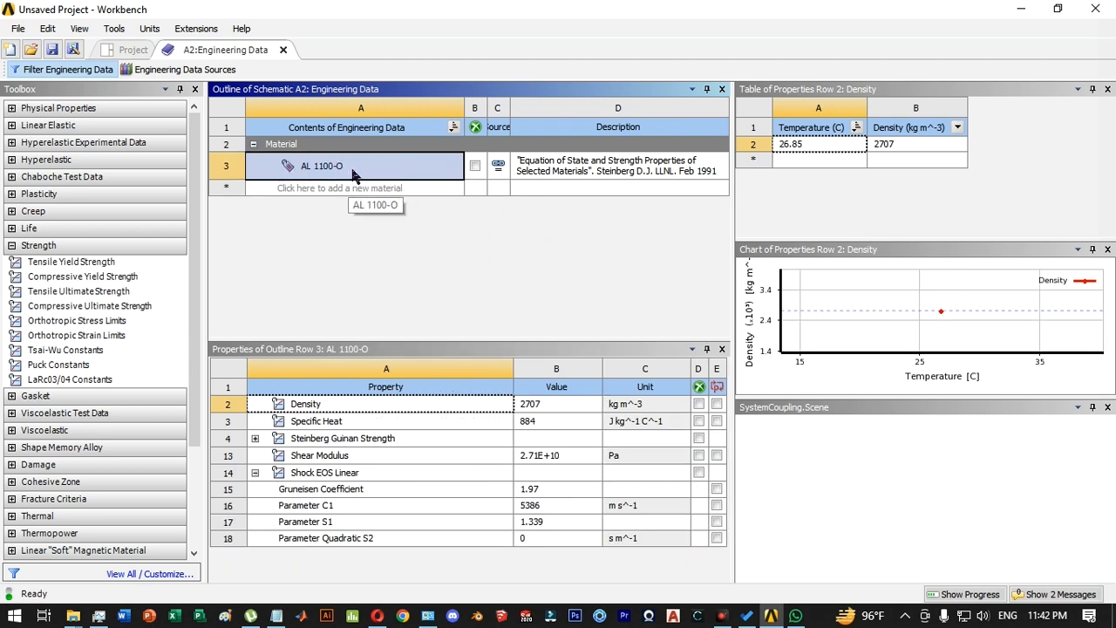
- Return to the project schematic and import TS.SLDPRT as the Explicit Dynamics geometry
left_click(140, 53)
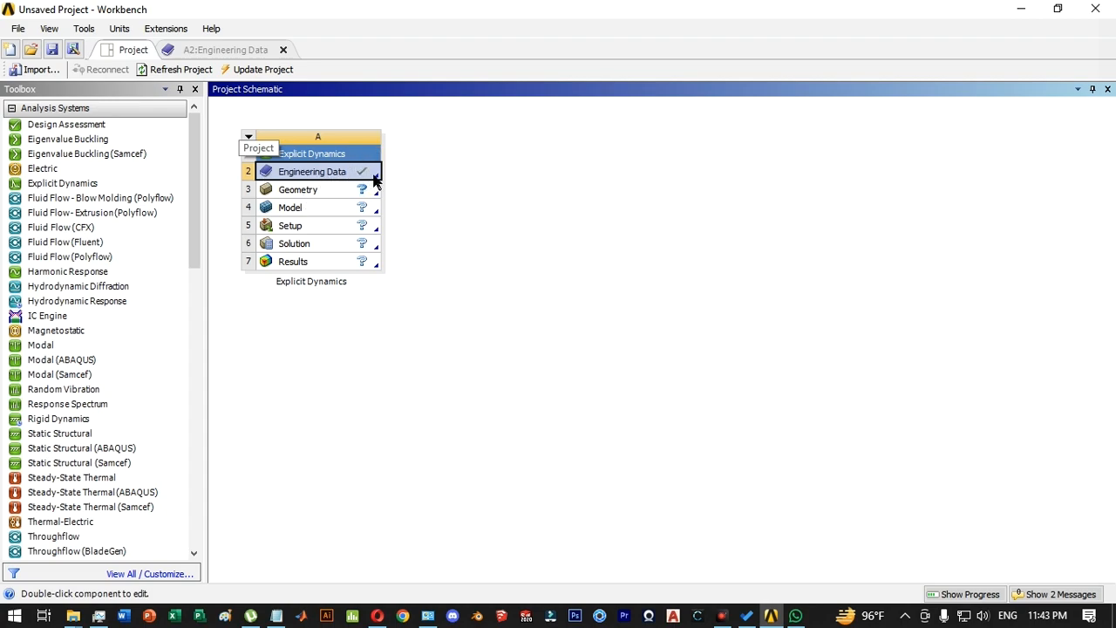
right_click(328, 191)
mouse_move(453, 219)
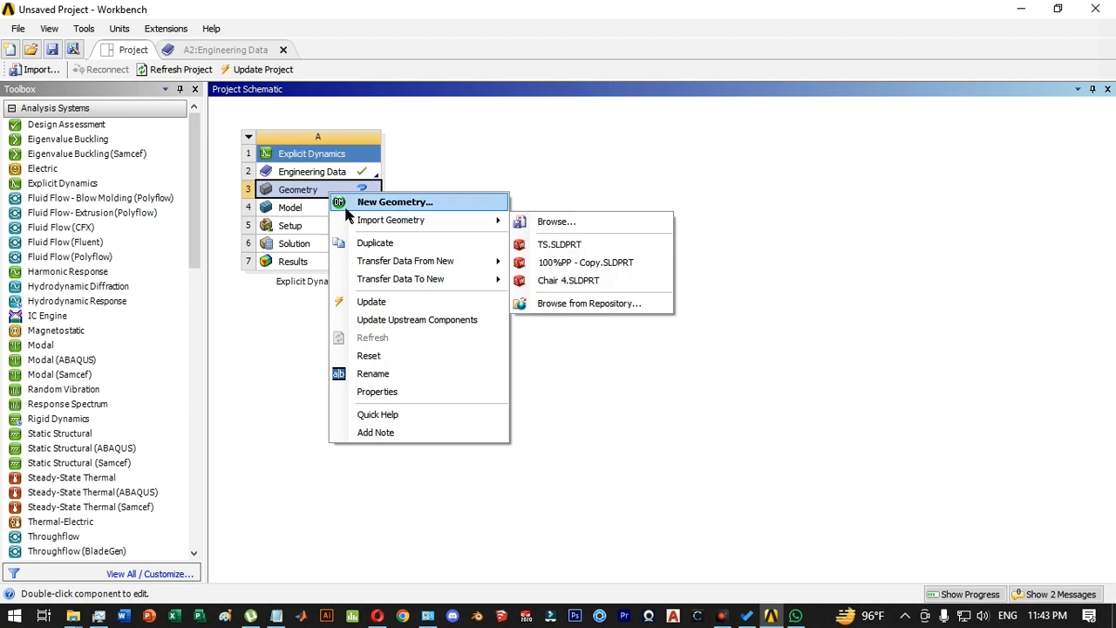
mouse_move(345, 222)
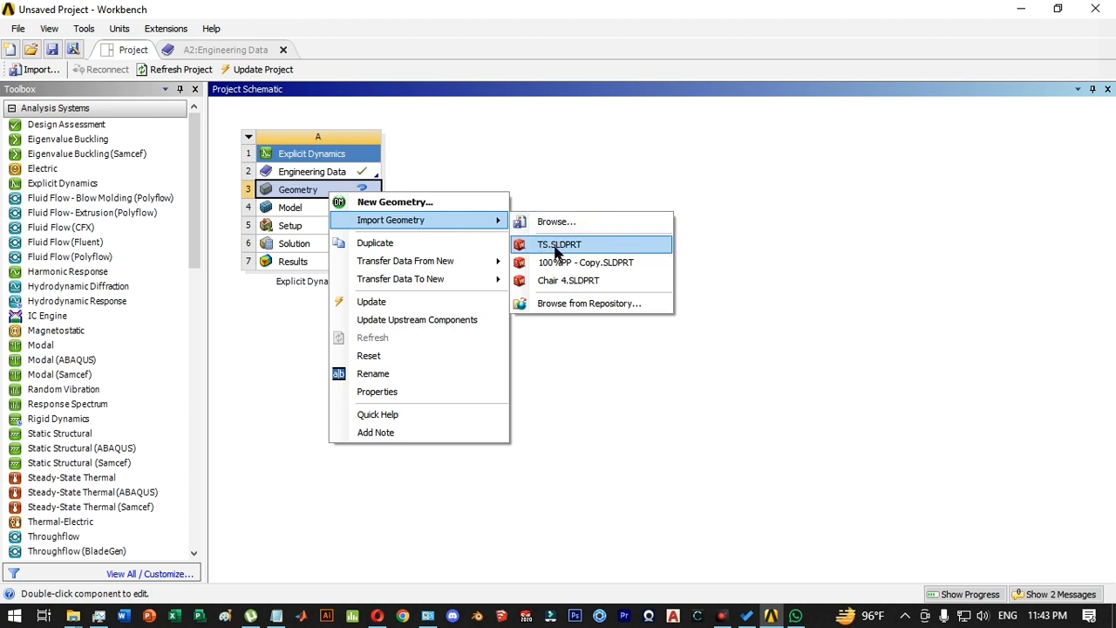
left_click(551, 246)
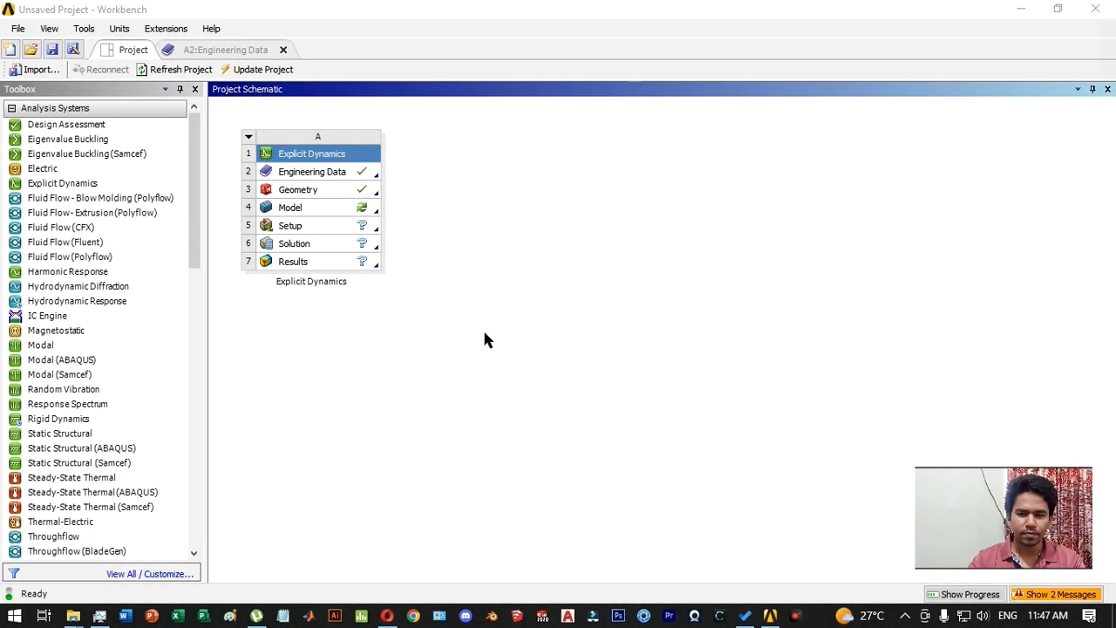
- Open the Explicit Dynamics model for editing in Mechanical and inspect the specimen
left_click(273, 211)
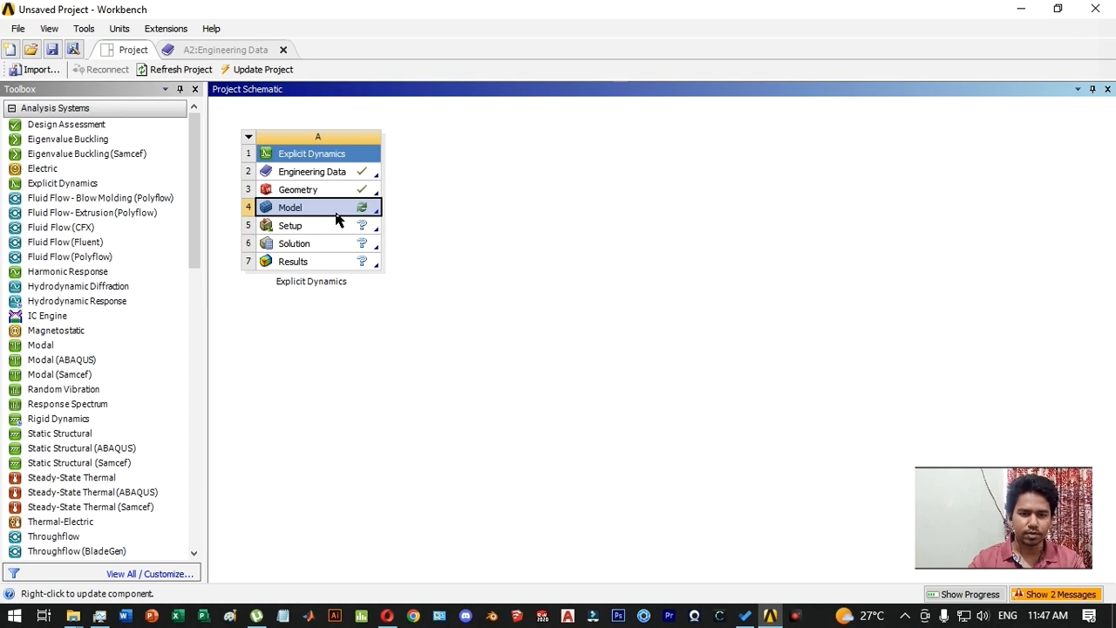
right_click(332, 213)
left_click(350, 216)
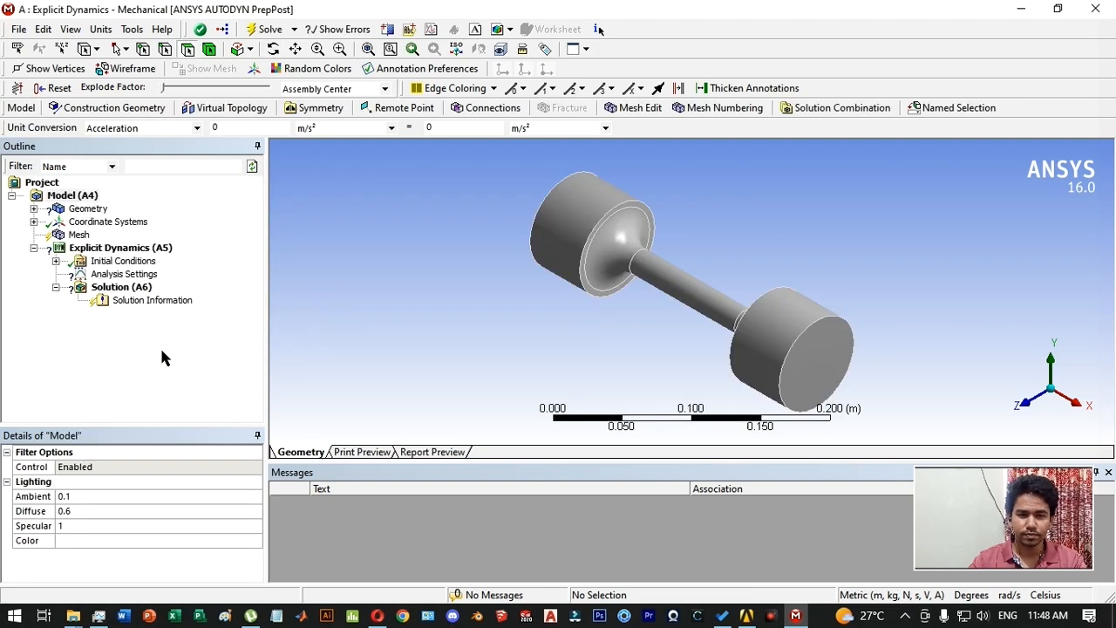
left_click_drag(425, 274, 528, 271)
middle_click_drag(528, 271, 433, 279)
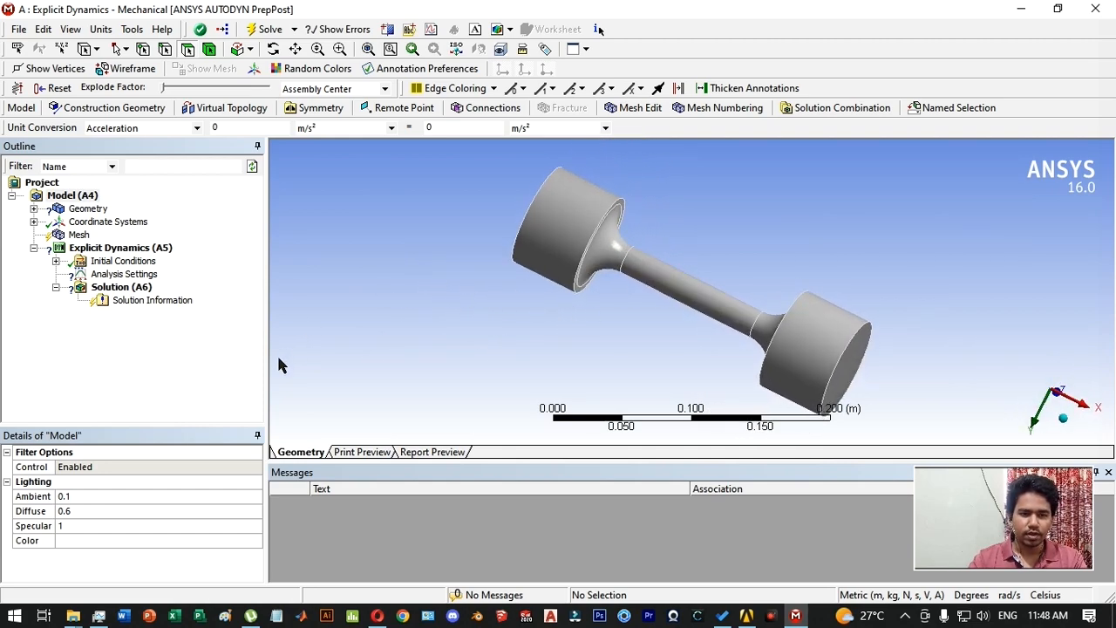
- Expand the Geometry, Coordinate Systems, Explicit Dynamics and Initial Conditions branches of the model tree
left_click(33, 208)
left_click(33, 234)
left_click(34, 274)
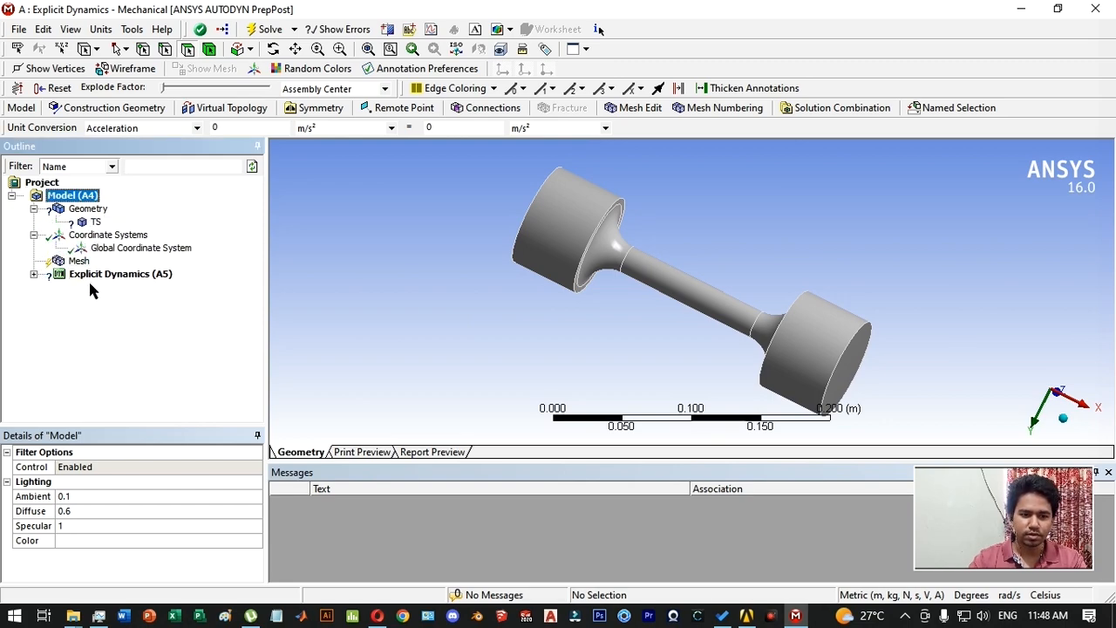
left_click(34, 273)
left_click(55, 314)
left_click(55, 314)
left_click(55, 287)
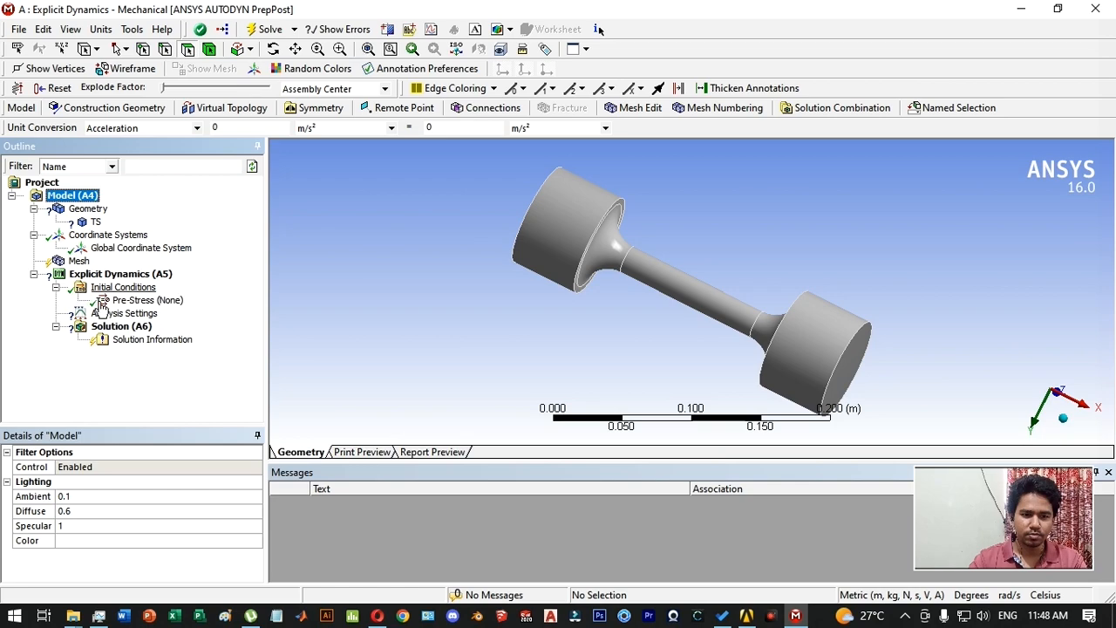
- Assign the material AL 1100-O to the TS body
left_click(84, 224)
scroll(88, 555, "down", 2)
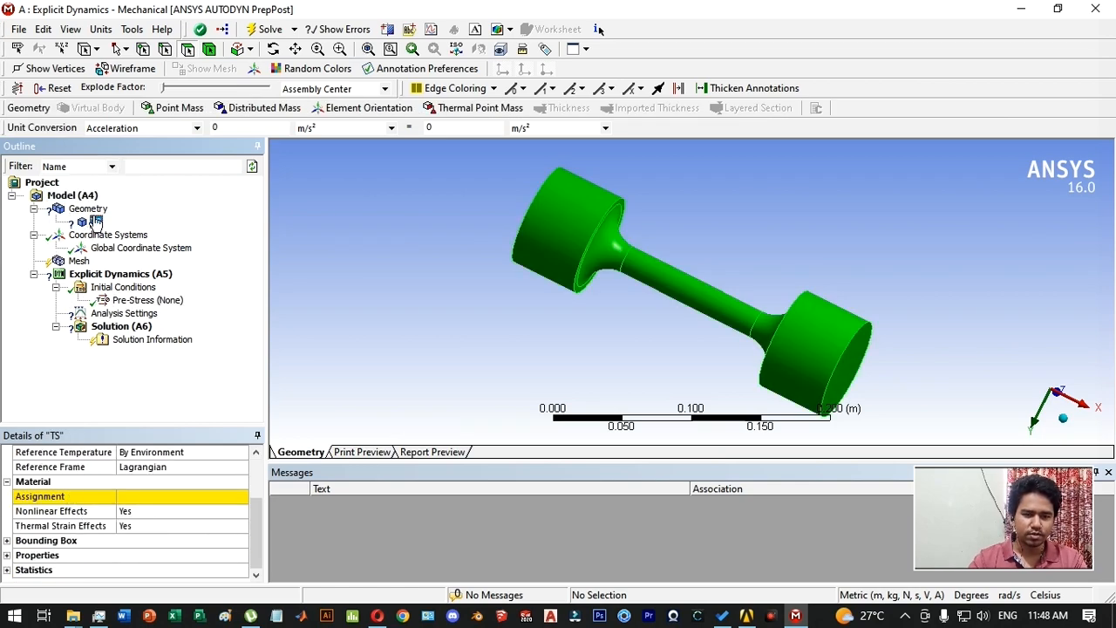
scroll(70, 494, "up", 2)
scroll(87, 489, "down", 2)
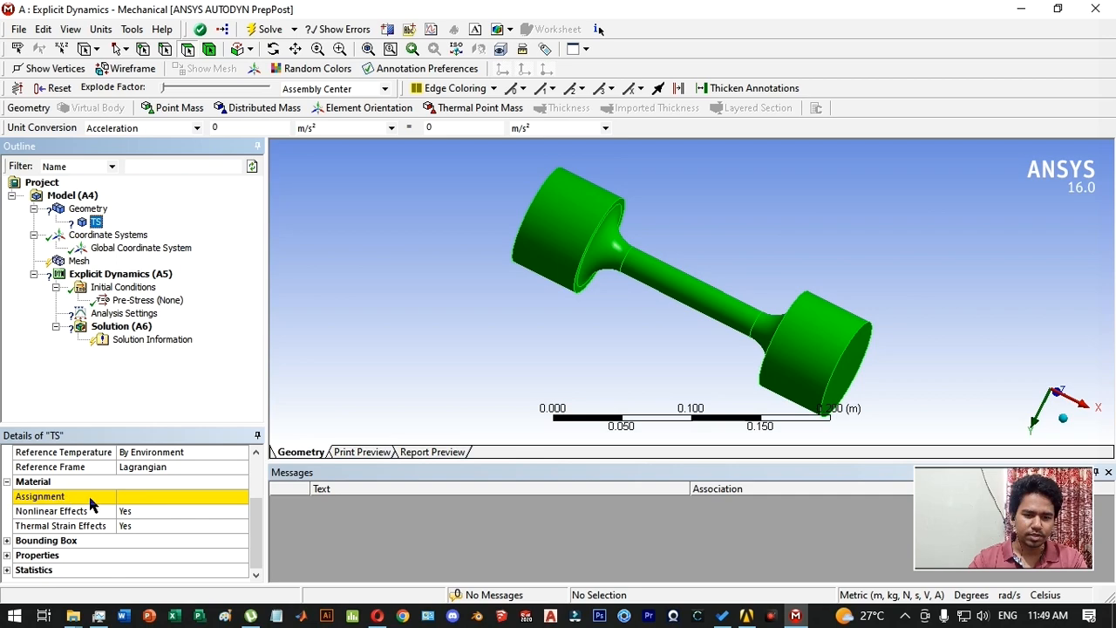
left_click(228, 499)
left_click(241, 498)
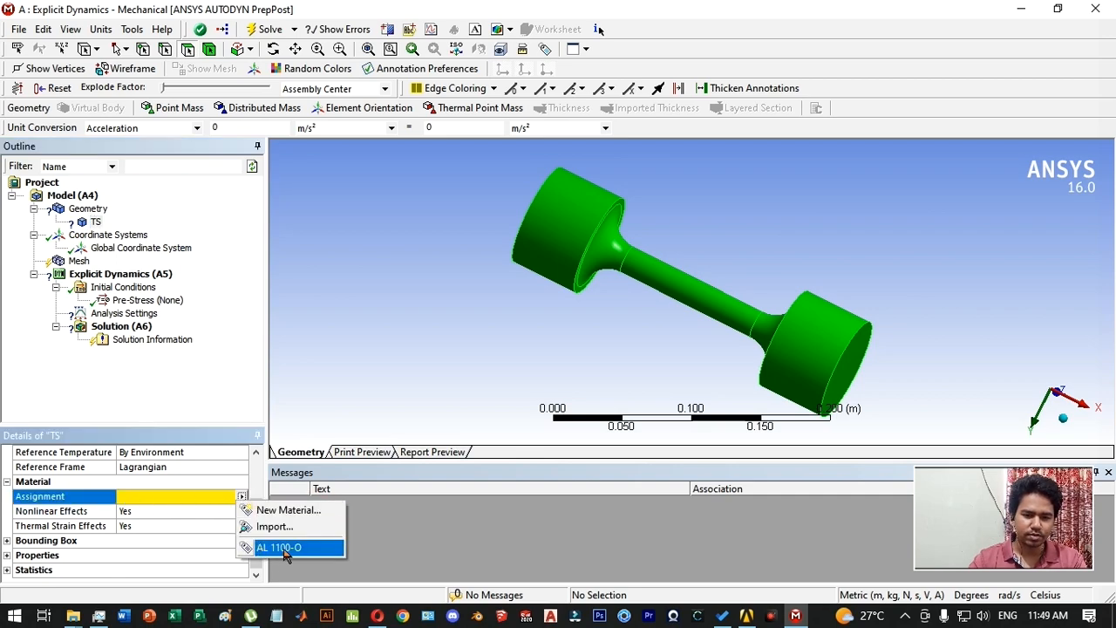
left_click(286, 546)
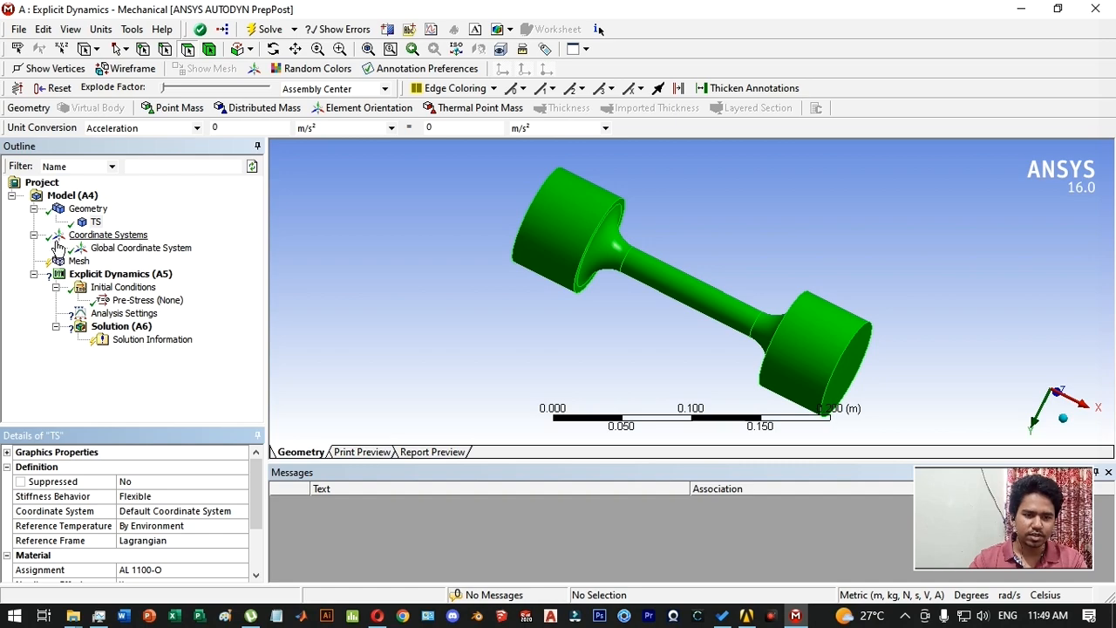
- Show the mesh sizing settings and generate the specimen's mesh with the default explicit settings
left_click(79, 261)
scroll(49, 539, "down", 1)
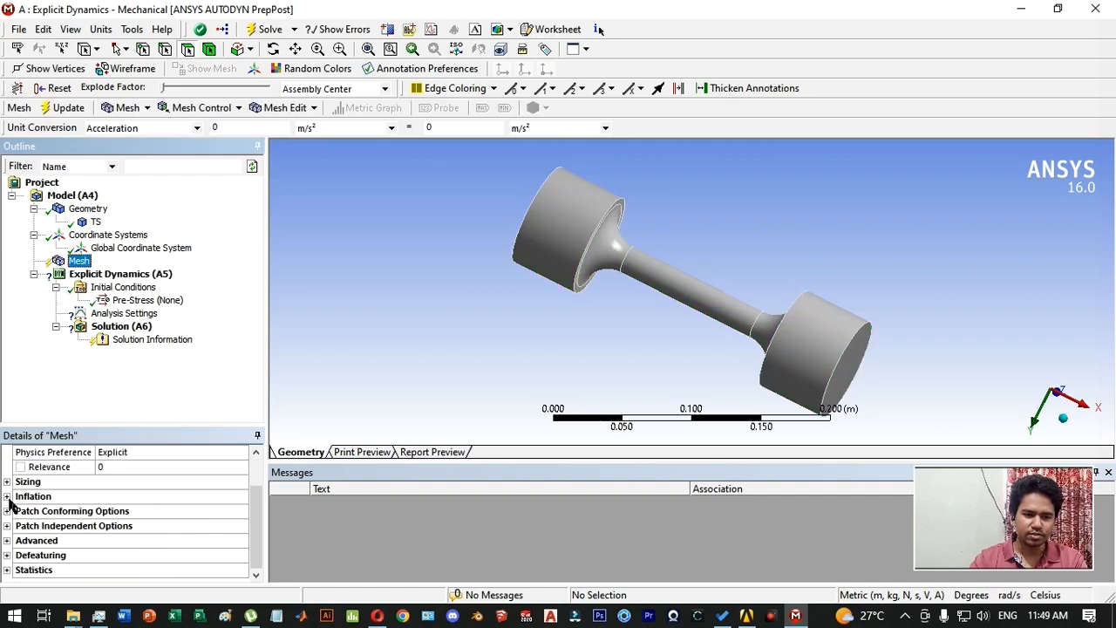
left_click(7, 482)
right_click(75, 260)
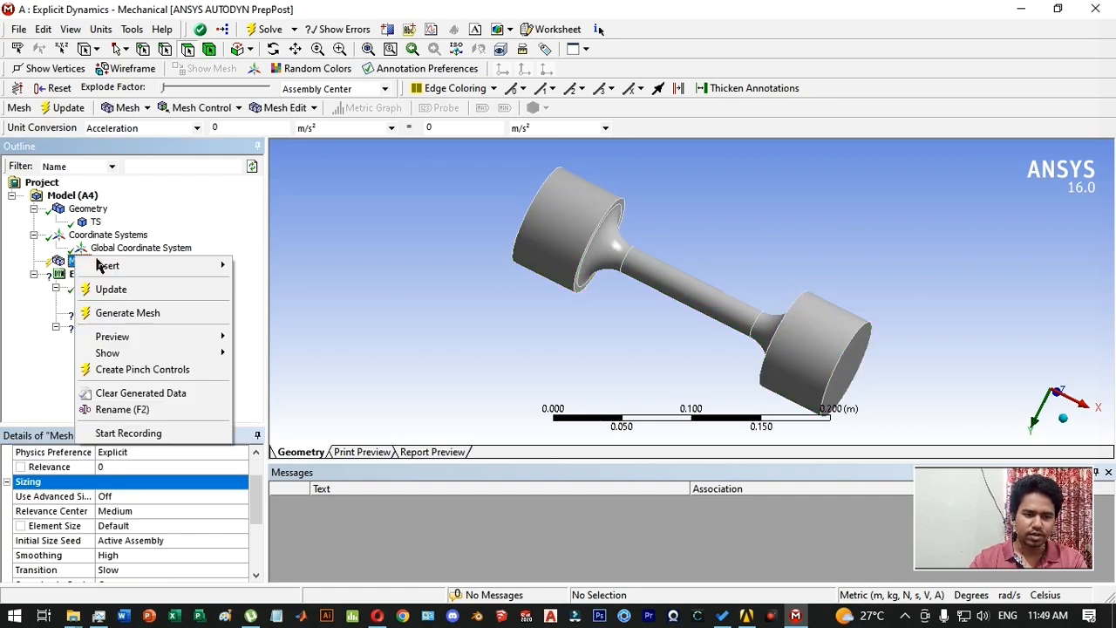
left_click(127, 298)
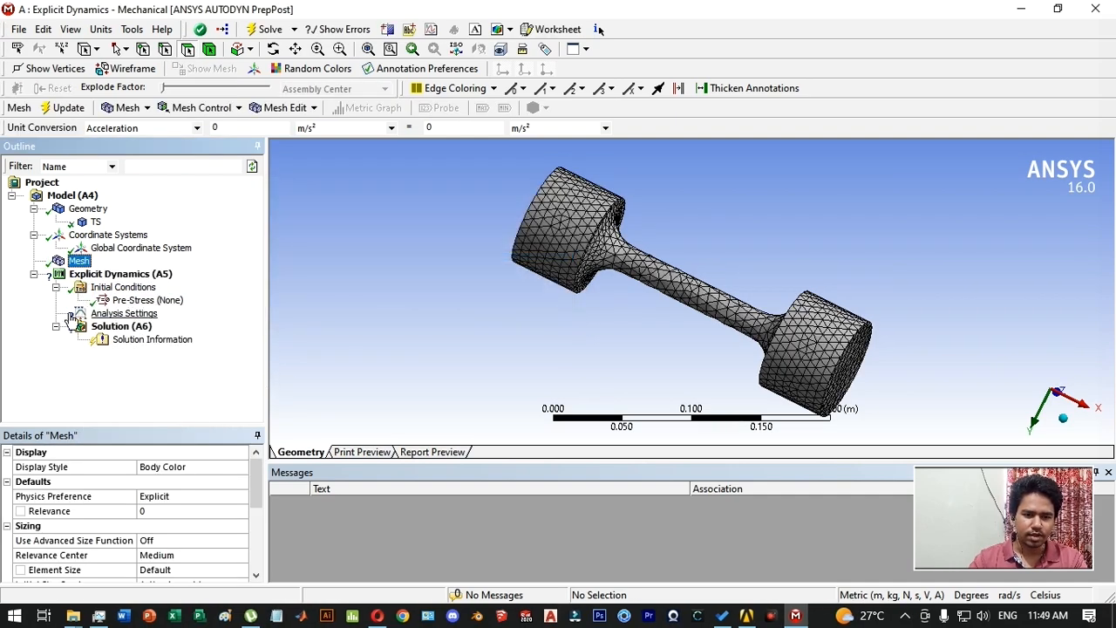
- Set the end time in the analysis settings to .001 s
left_click(118, 314)
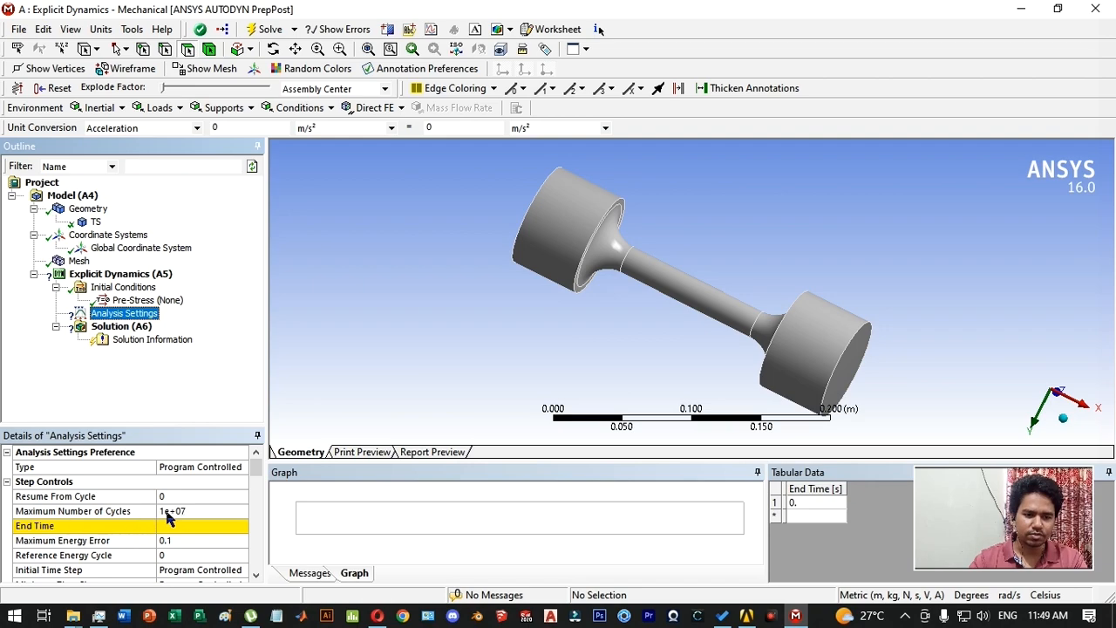
left_click(171, 525)
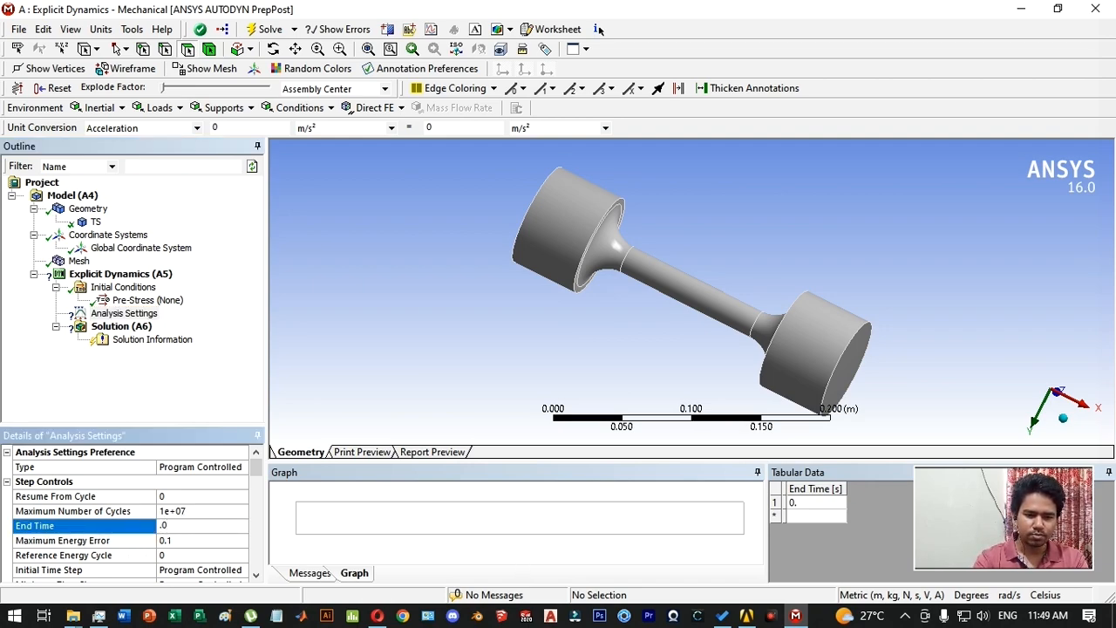
type(".001")
key("Return")
- Insert a displacement and a fixed support into the Explicit Dynamics analysis
left_click(122, 273)
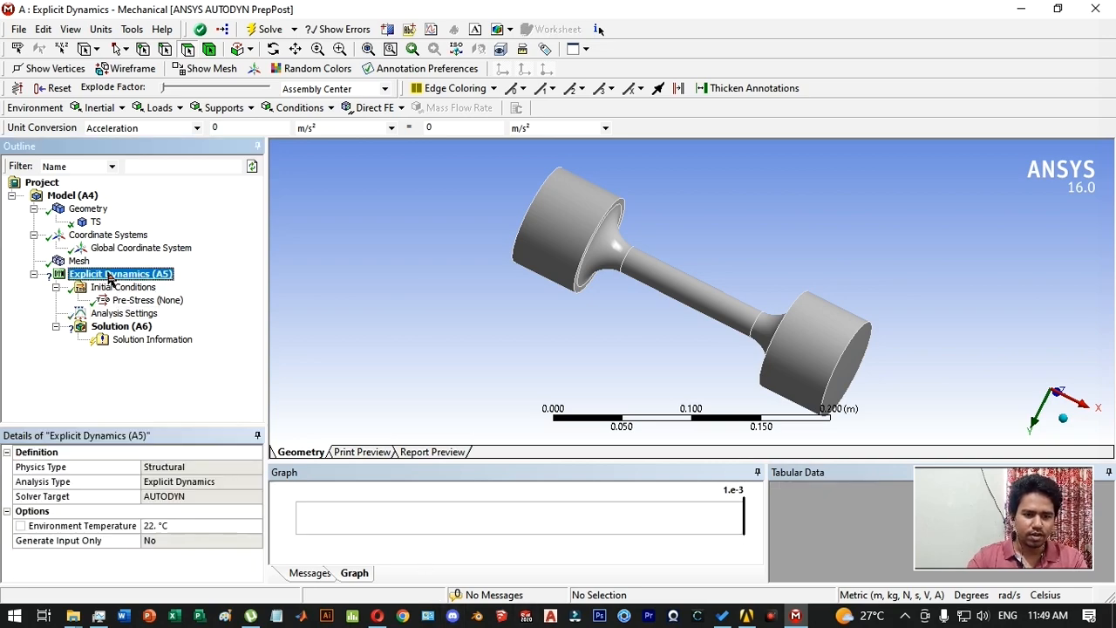
right_click(112, 277)
mouse_move(144, 283)
left_click(334, 434)
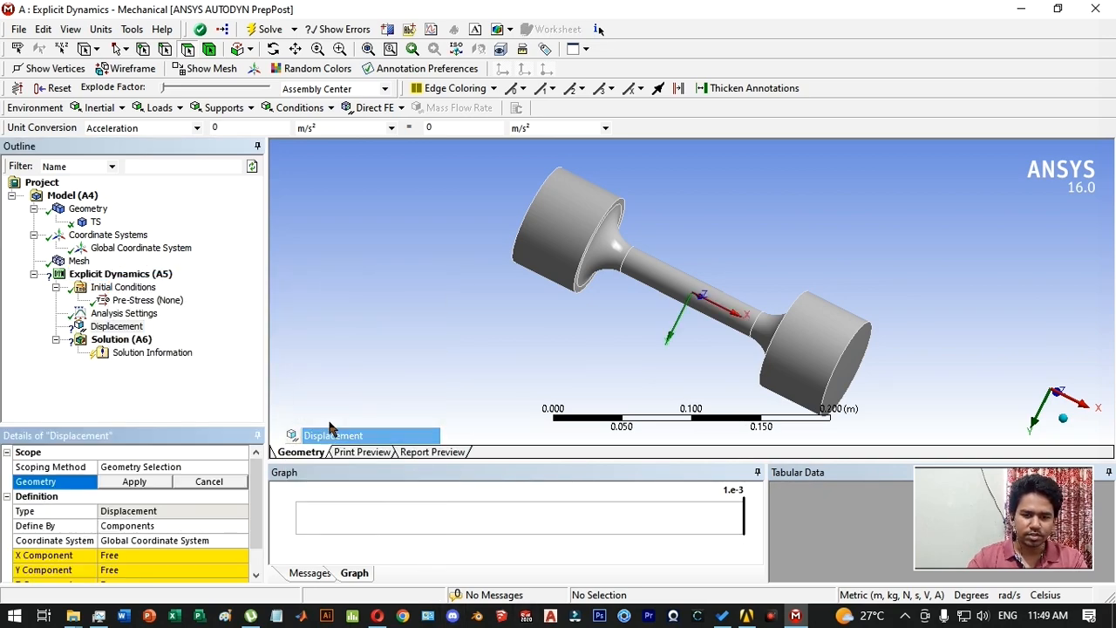
right_click(152, 284)
mouse_move(232, 291)
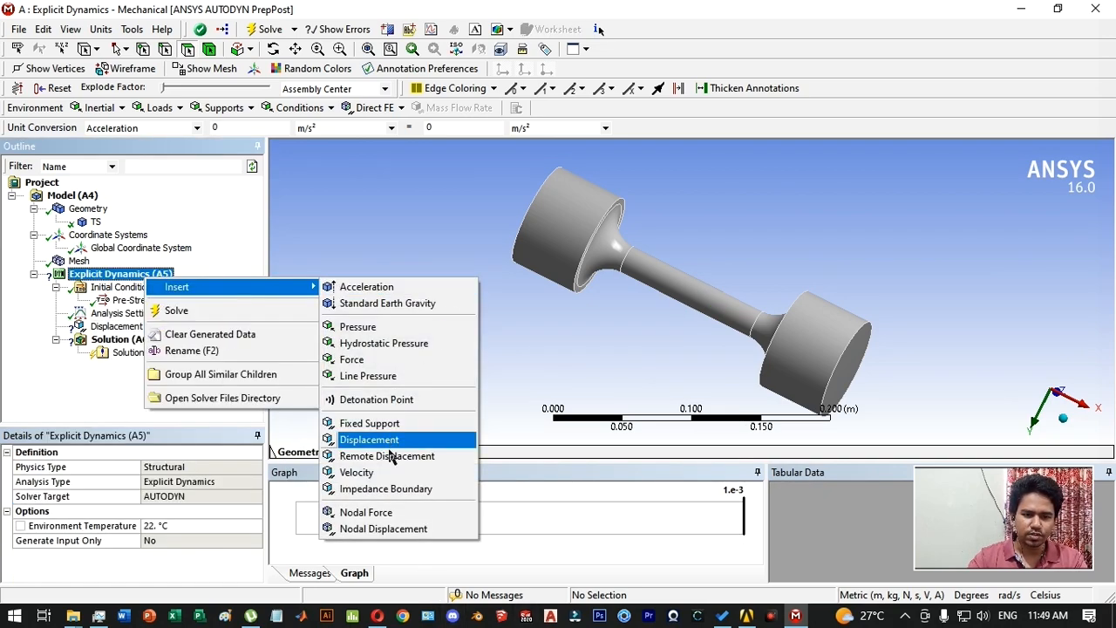
left_click(375, 423)
left_click(116, 341)
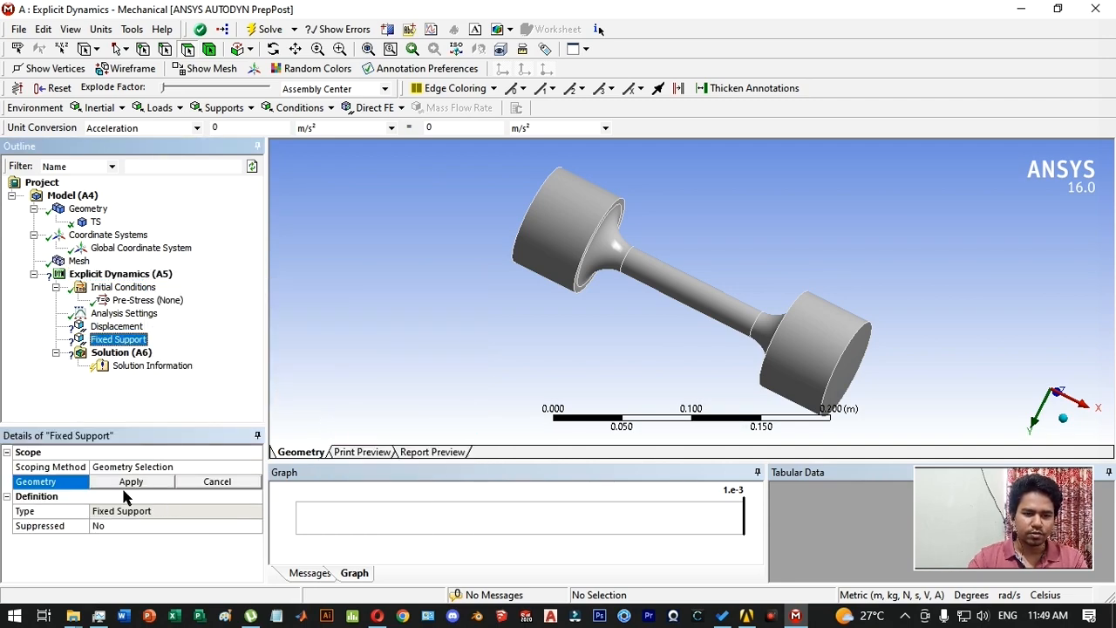
mouse_move(606, 372)
middle_mouse_down()
mouse_move(593, 378)
mouse_move(615, 356)
middle_mouse_up()
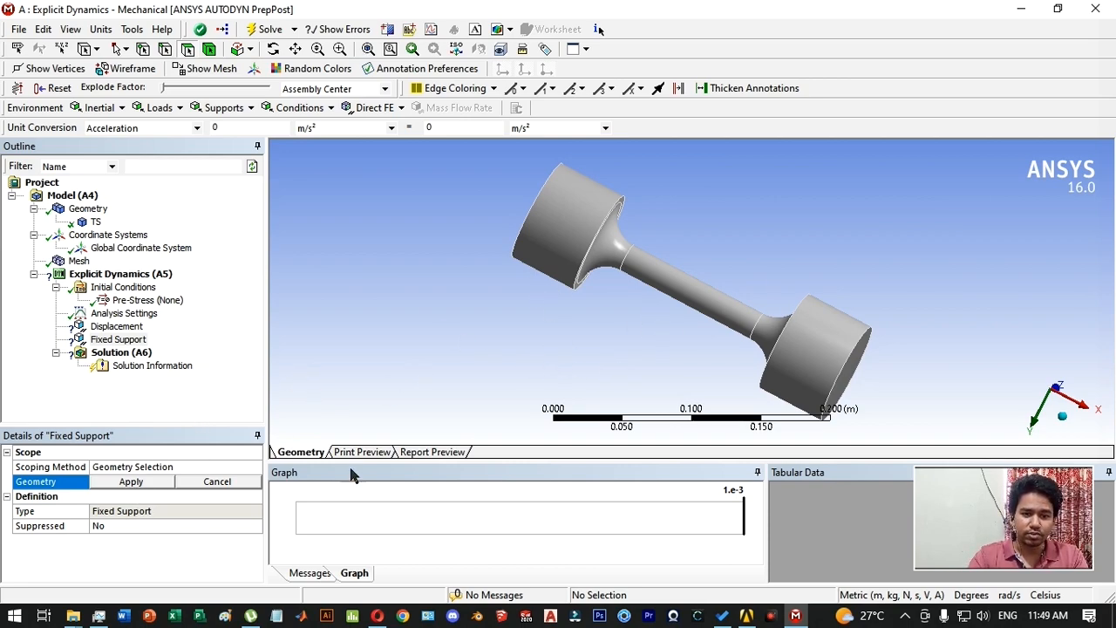
- Scope the fixed support to the four outer faces of the specimen's grip at the +X end
mouse_move(712, 374)
middle_mouse_down()
mouse_move(690, 361)
mouse_move(711, 361)
middle_mouse_up()
left_click(823, 339)
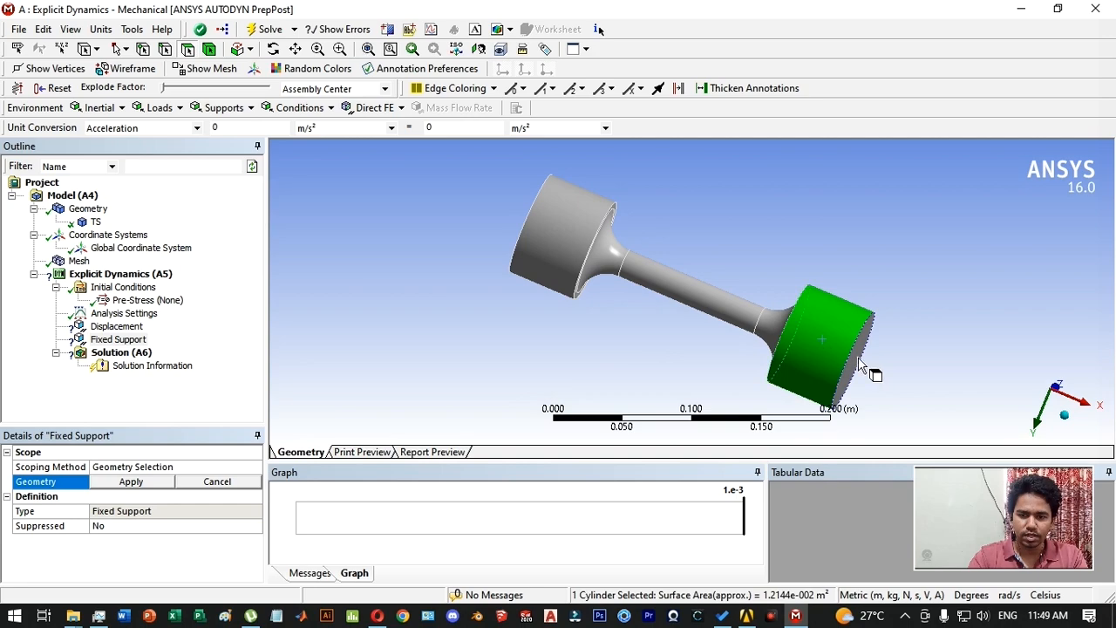
left_click(832, 370, "ctrl")
scroll(785, 296, "down", 3)
scroll(1002, 332, "up", 8)
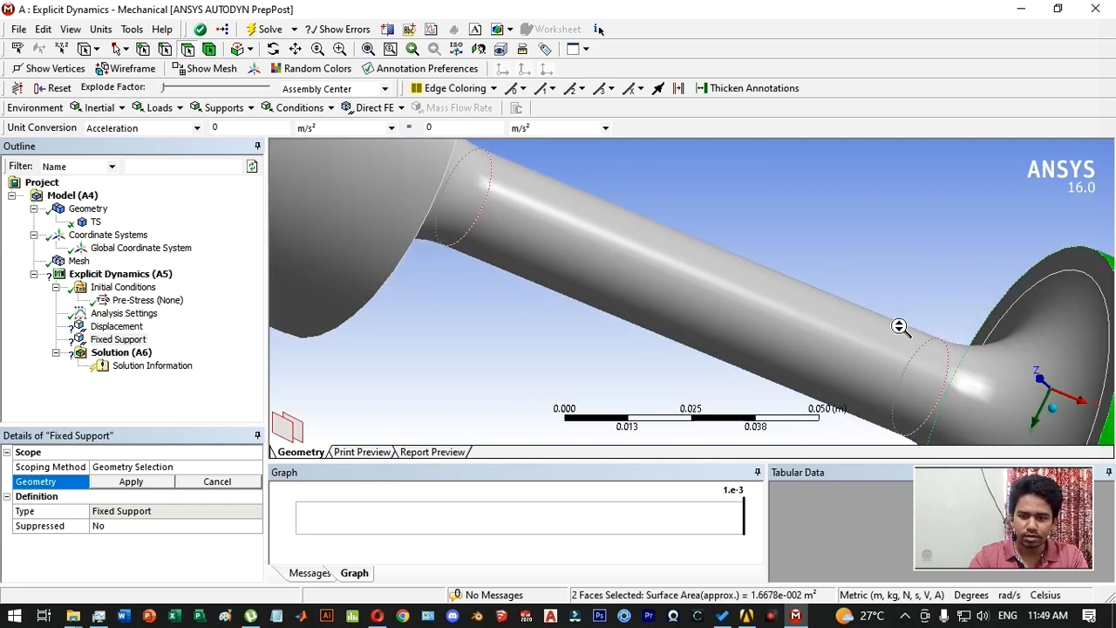
left_click(1046, 331, "ctrl")
left_click(1077, 279, "ctrl")
scroll(927, 293, "down", 4)
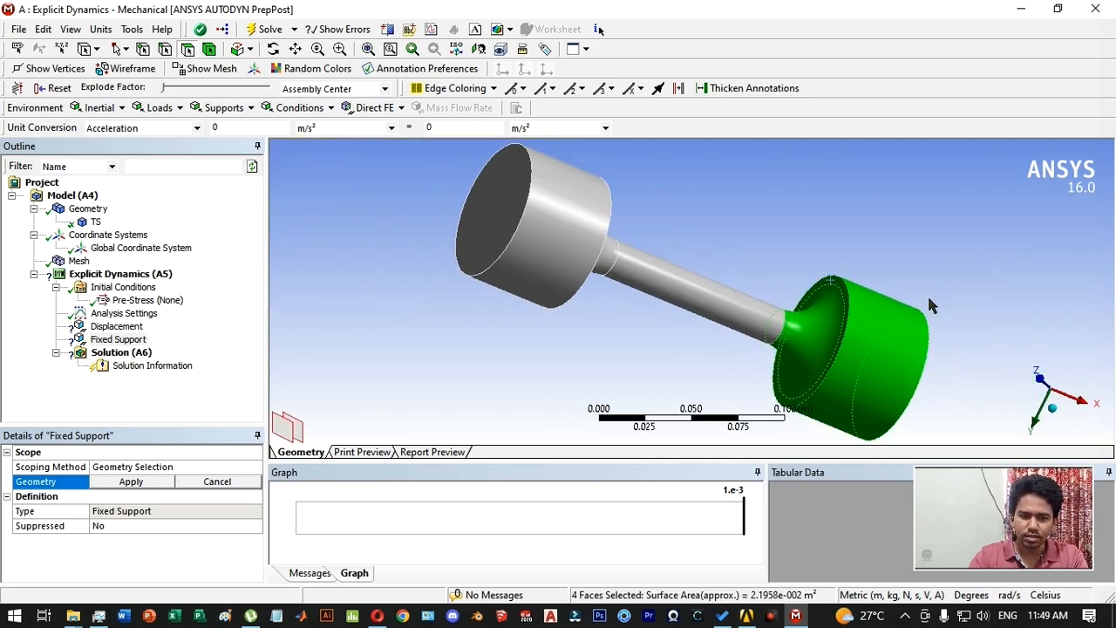
left_click(131, 482)
- Scope the displacement to the four outer faces of the opposite grip at the specimen's -X end
middle_click_drag(590, 372, 712, 354)
left_click(117, 326)
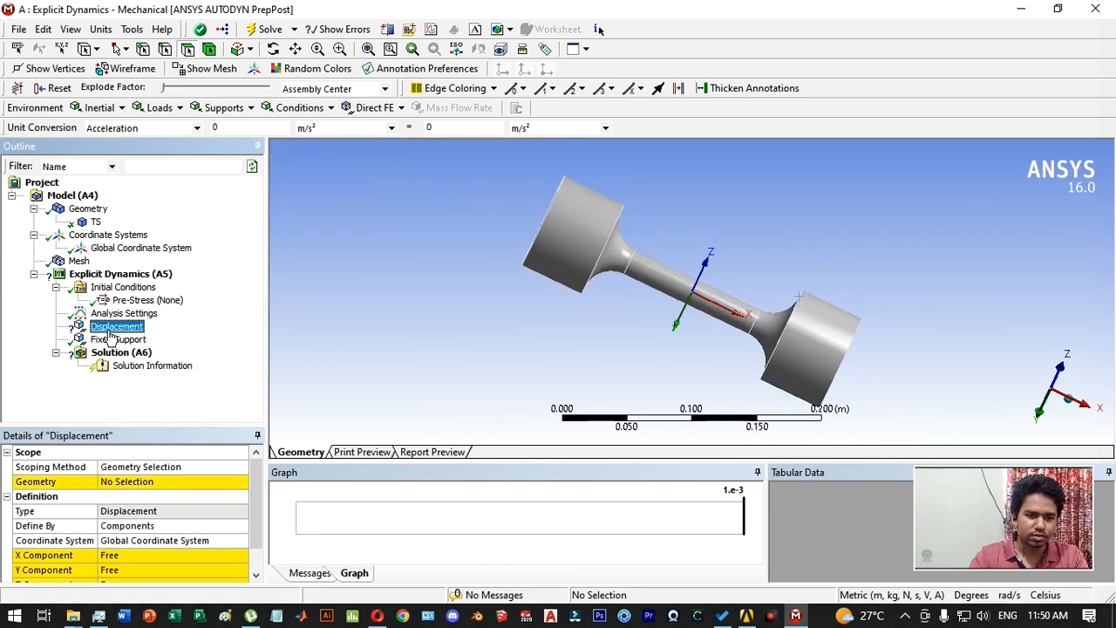
left_click(149, 484)
middle_click_drag(494, 279, 636, 297)
left_click(540, 233)
left_click(540, 233, "ctrl")
scroll(635, 297, "up", 5)
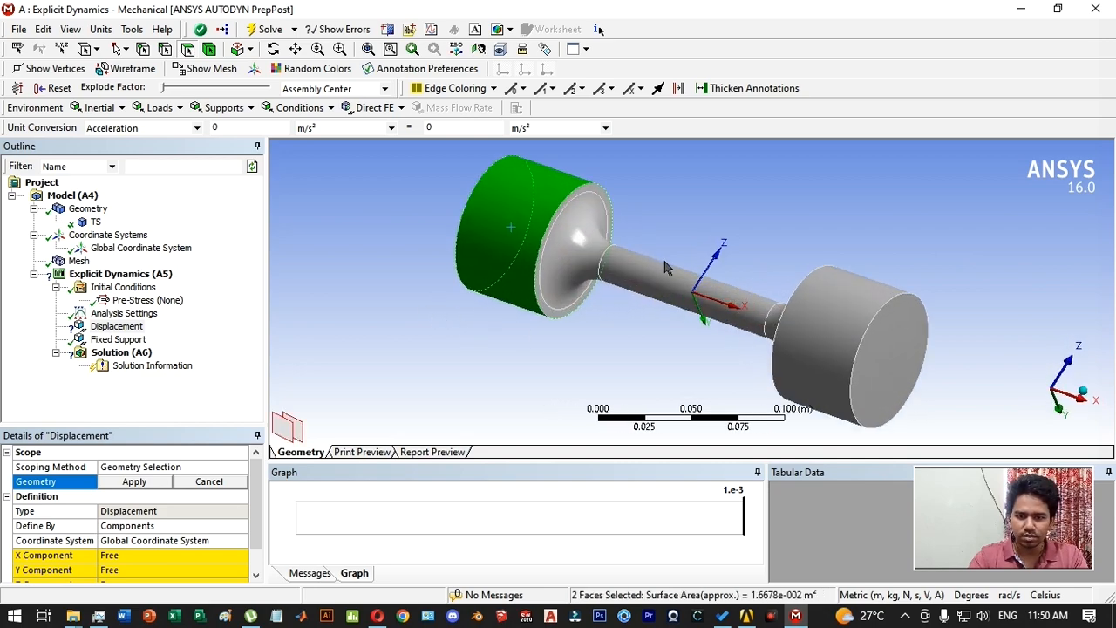
left_click(422, 222, "ctrl")
left_click(282, 188, "ctrl")
scroll(384, 274, "down", 5)
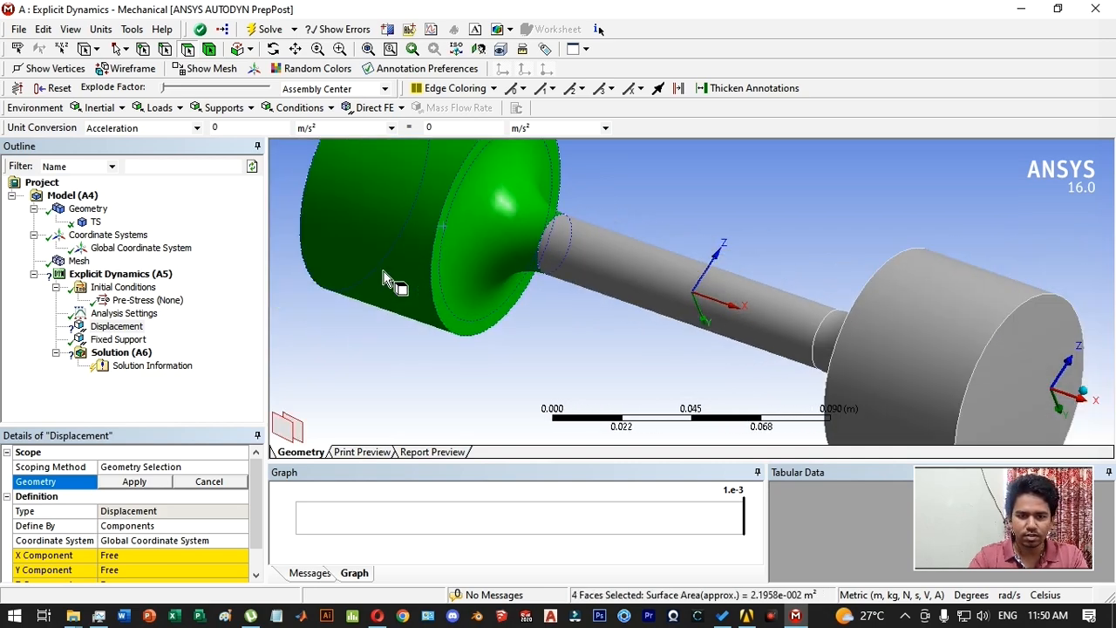
scroll(403, 311, "down", 2)
middle_click_drag(502, 305, 542, 324)
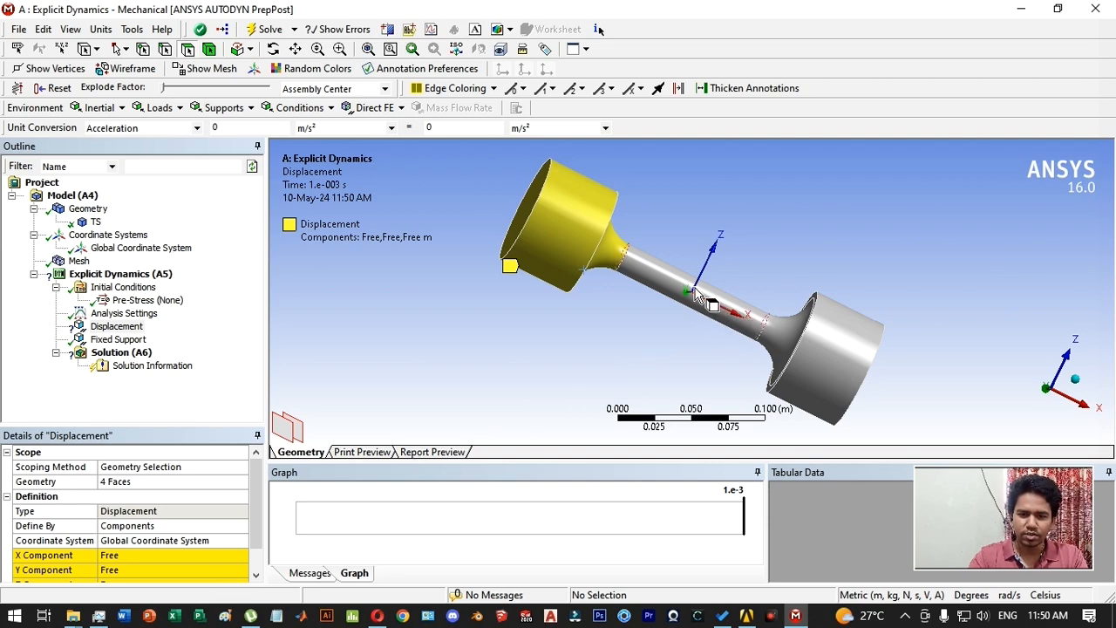
- Set the displacement's X component to -0.25 m
left_click(187, 556)
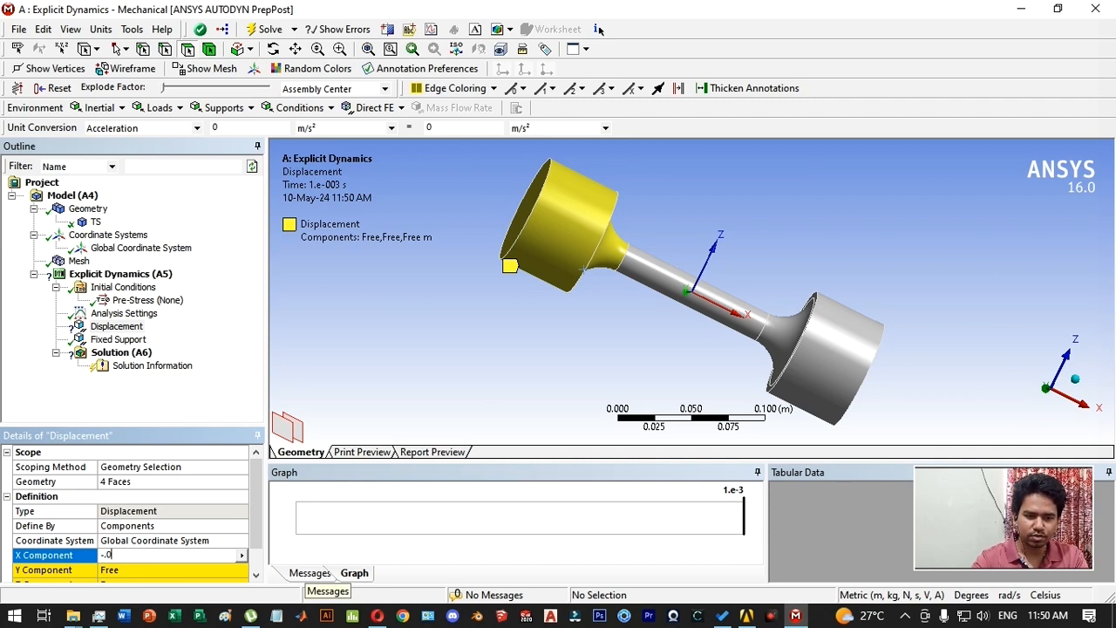
type("-0.25")
key("Return")
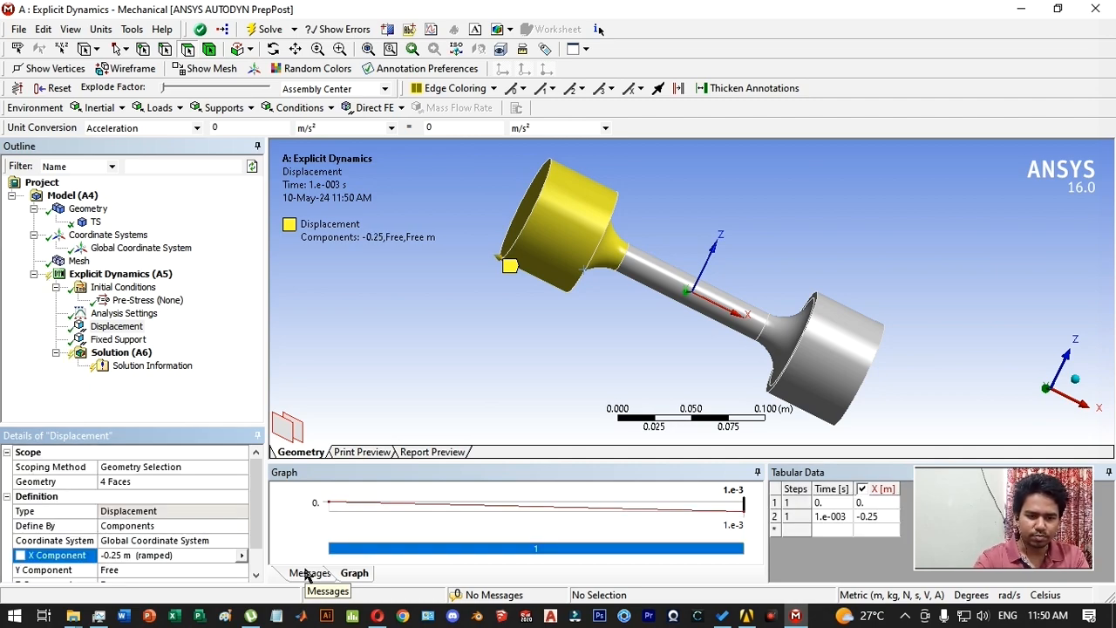
- Add Total Deformation, Equivalent Elastic Strain and Equivalent (von-Mises) Stress results to the solution and solve the analysis
right_click(123, 354)
mouse_move(191, 361)
mouse_move(367, 377)
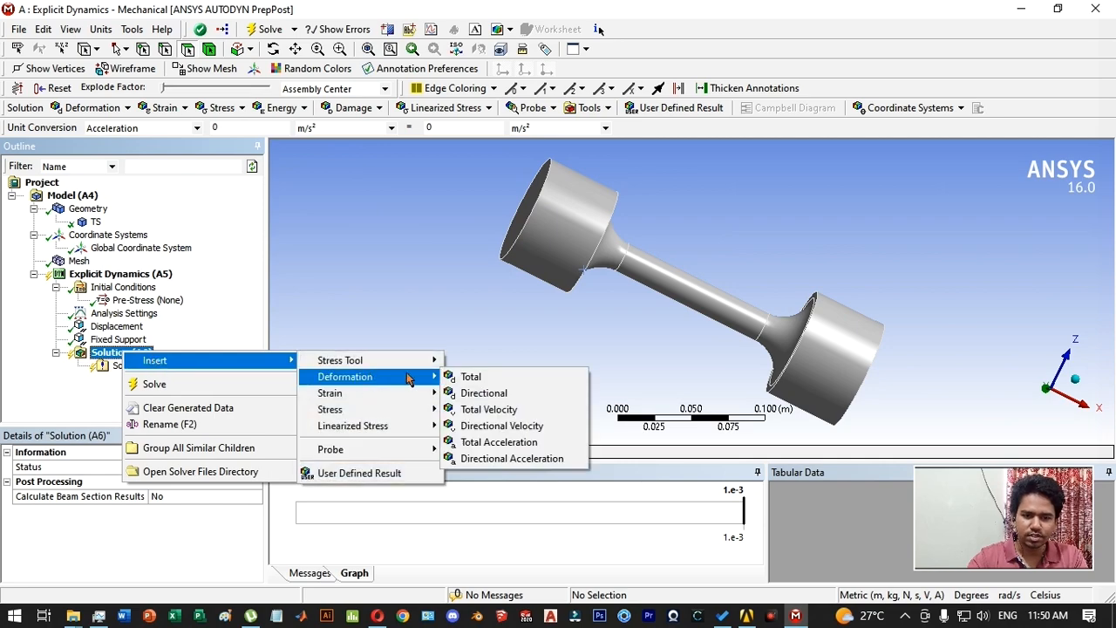
left_click(469, 377)
right_click(114, 353)
mouse_move(245, 364)
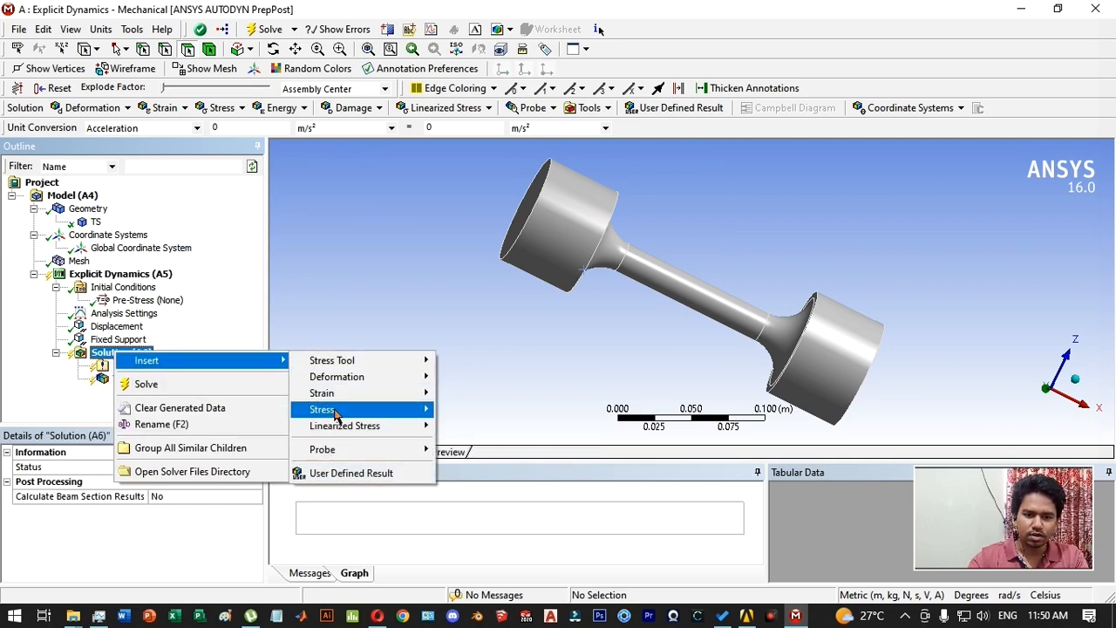
left_click(506, 393)
right_click(129, 351)
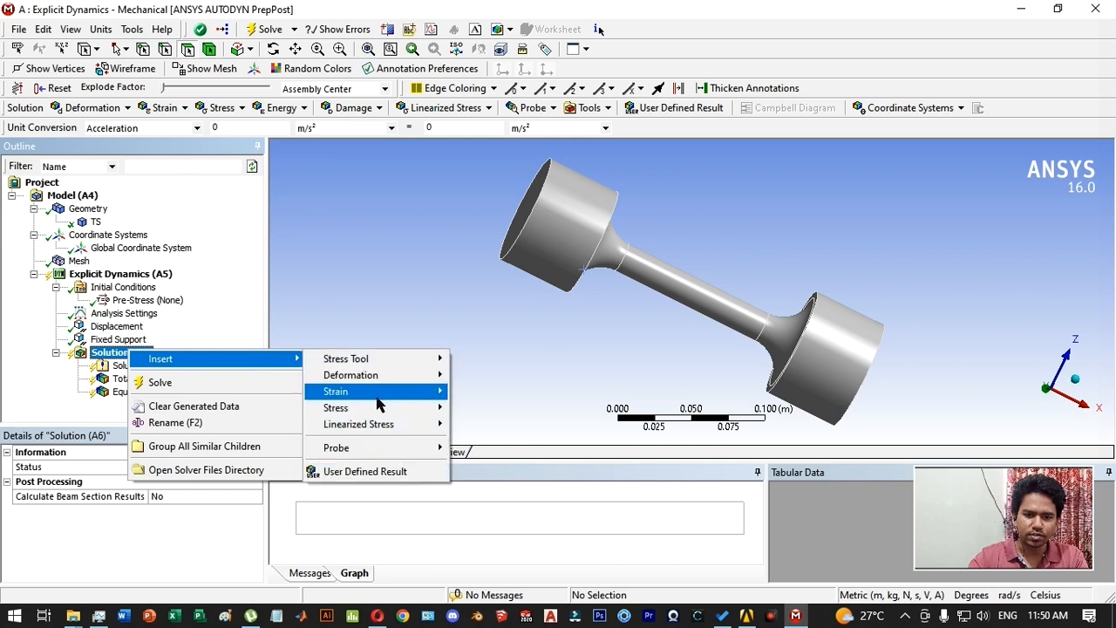
mouse_move(380, 407)
left_click(515, 408)
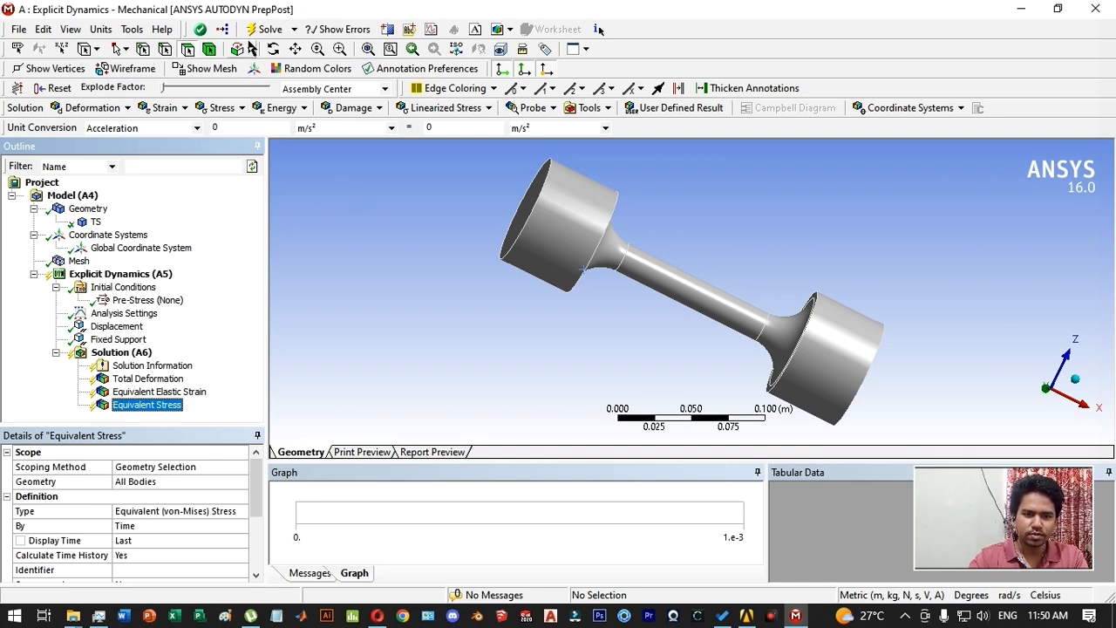
left_click(254, 30)
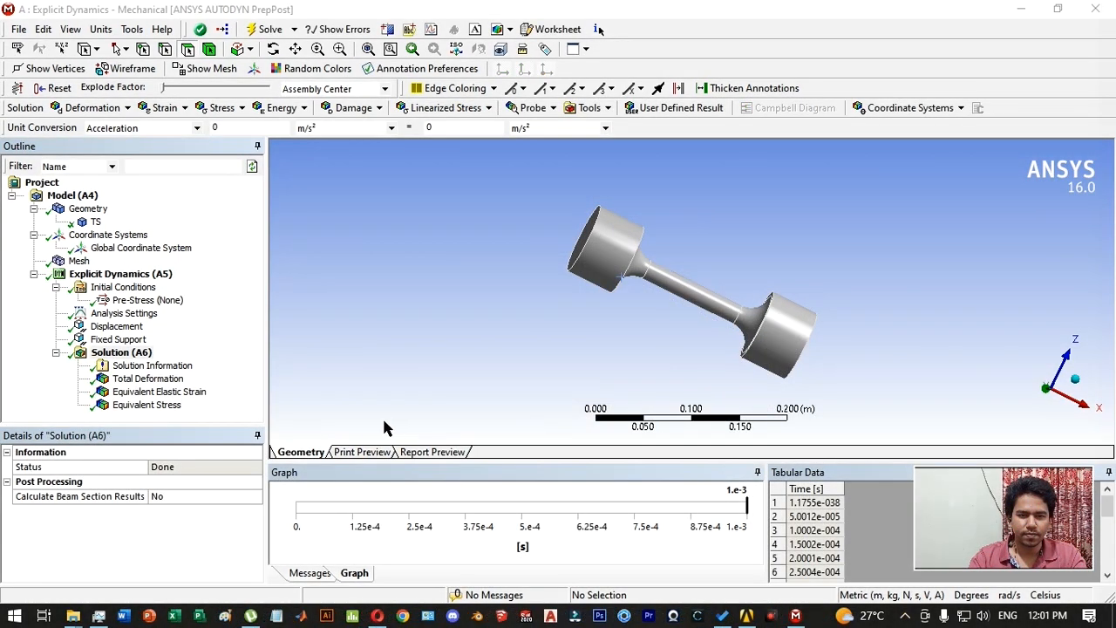
- Review the solved Total Deformation, Equivalent Elastic Strain and Equivalent Stress contours in turn
left_click(145, 364)
left_click(148, 379)
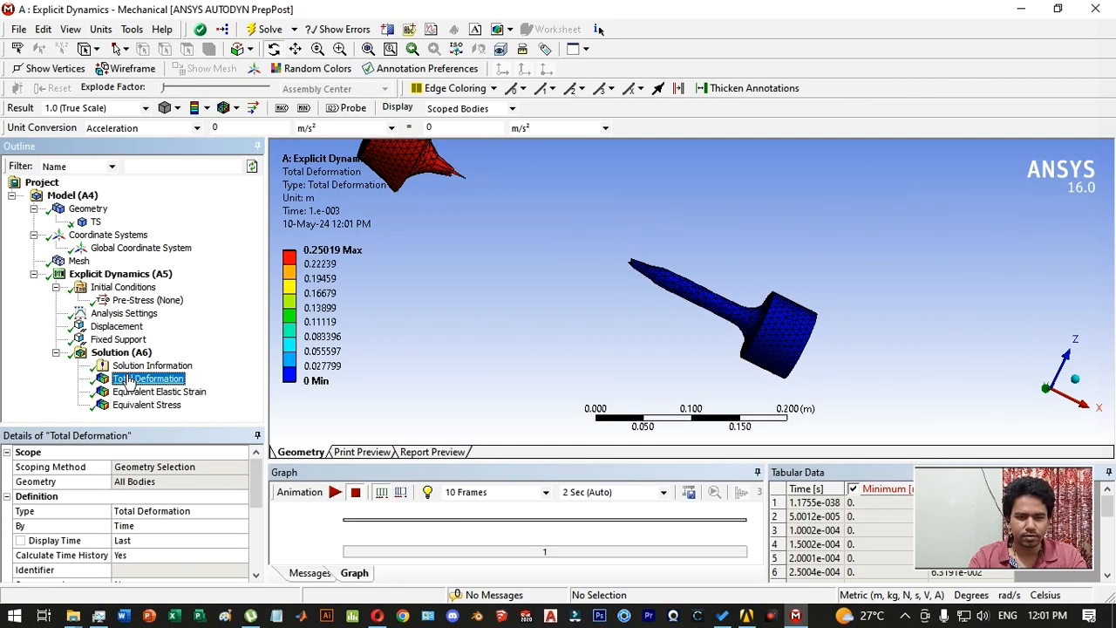
left_click(159, 391)
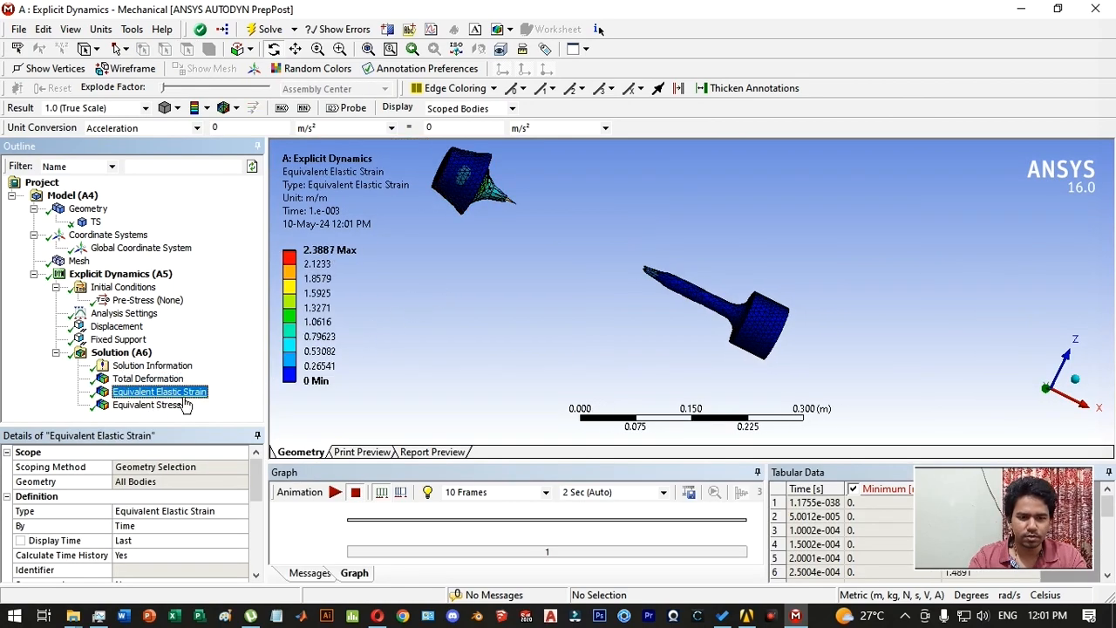
left_click(147, 404)
- Play the result animations for Total Deformation, Equivalent Elastic Strain and Equivalent Stress
left_click(148, 379)
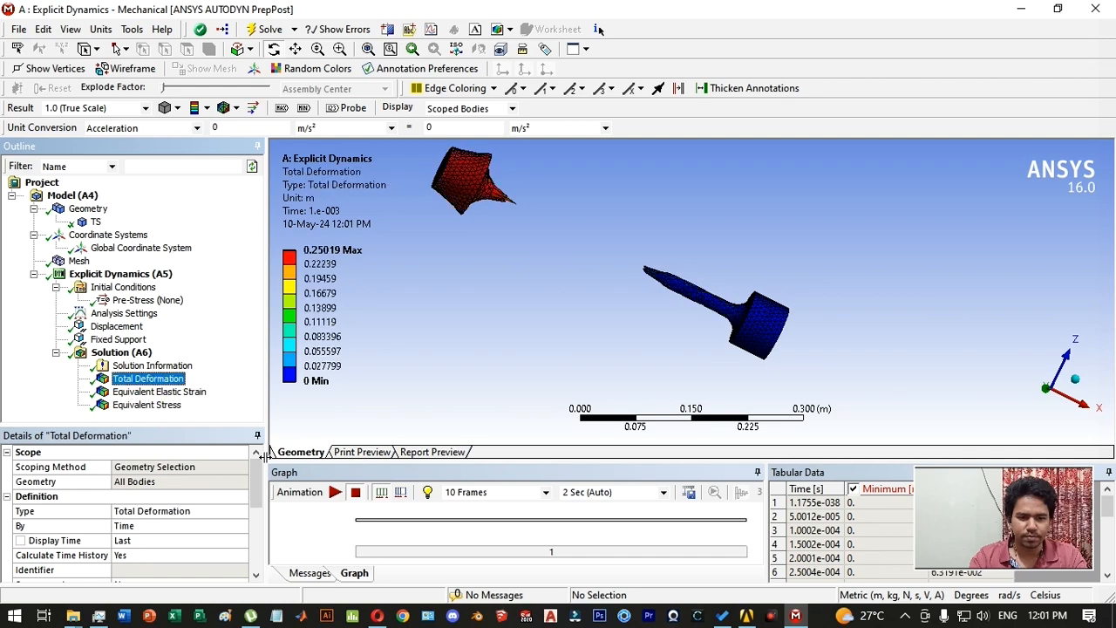
left_click(335, 493)
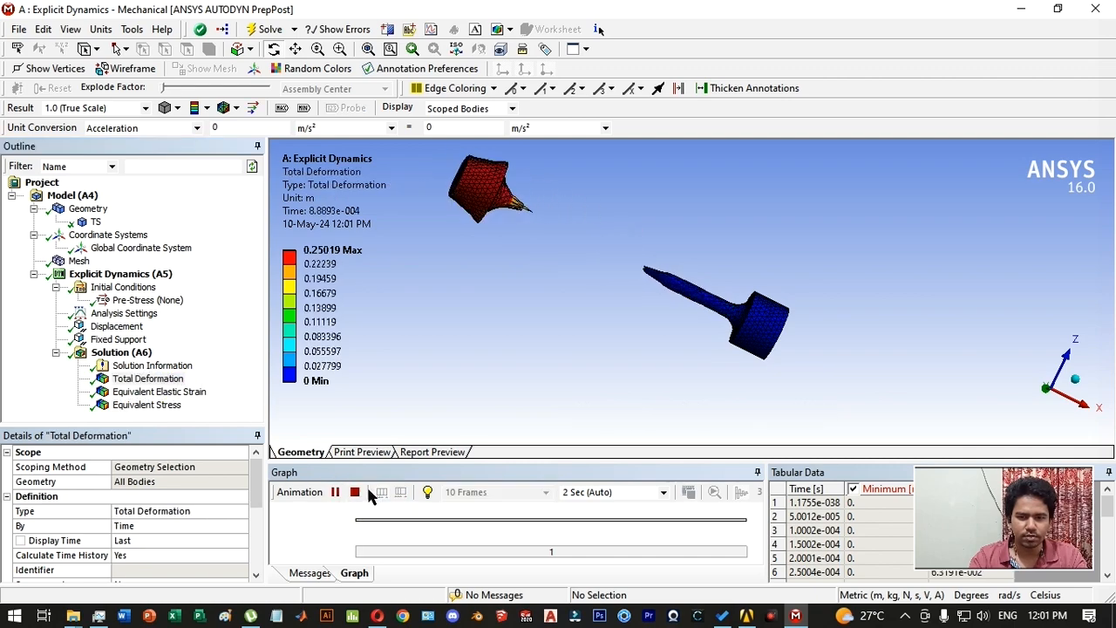
left_click(158, 391)
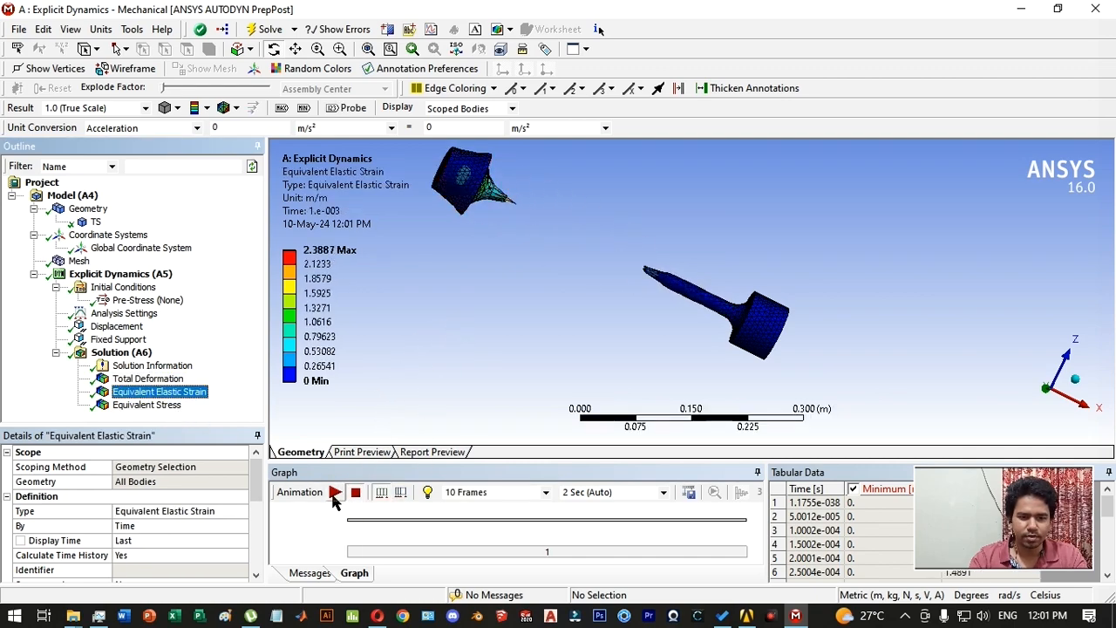
left_click(345, 492)
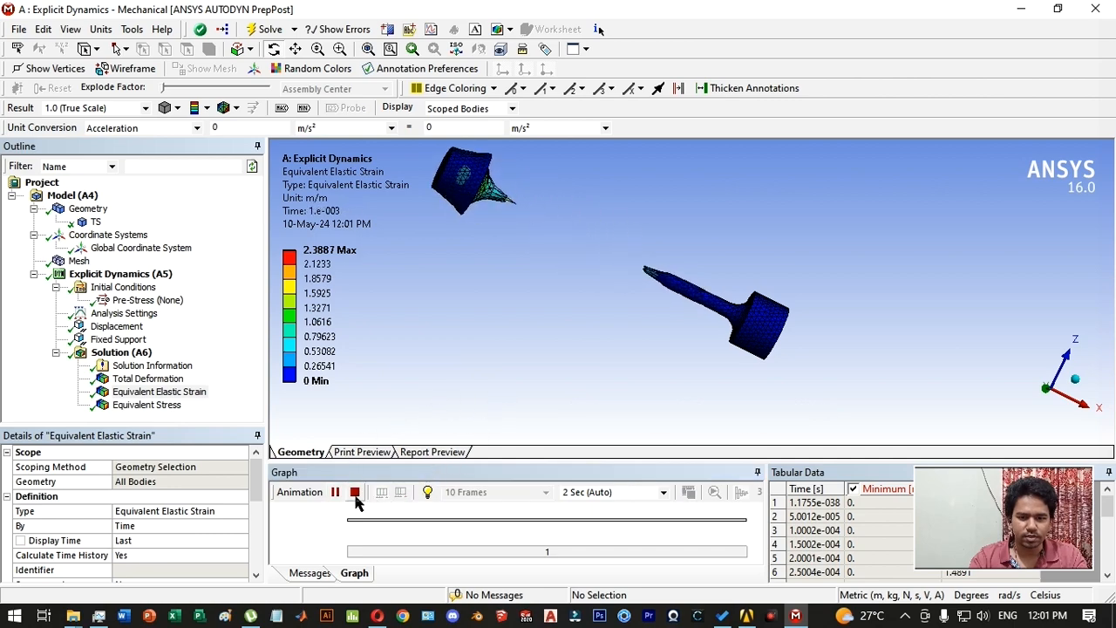
left_click(146, 404)
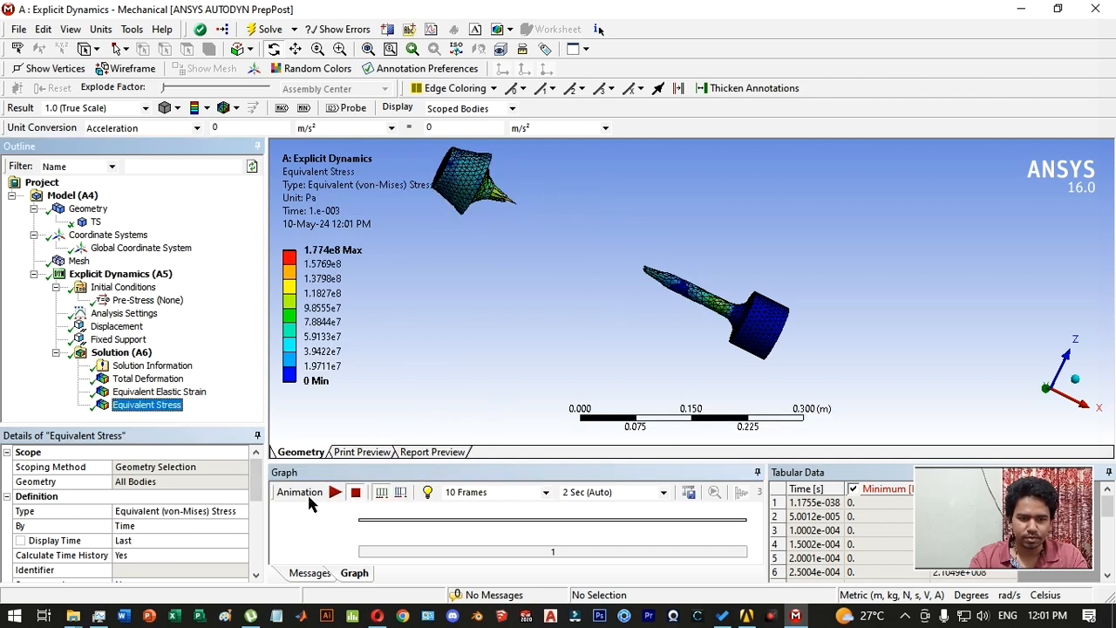
left_click(334, 493)
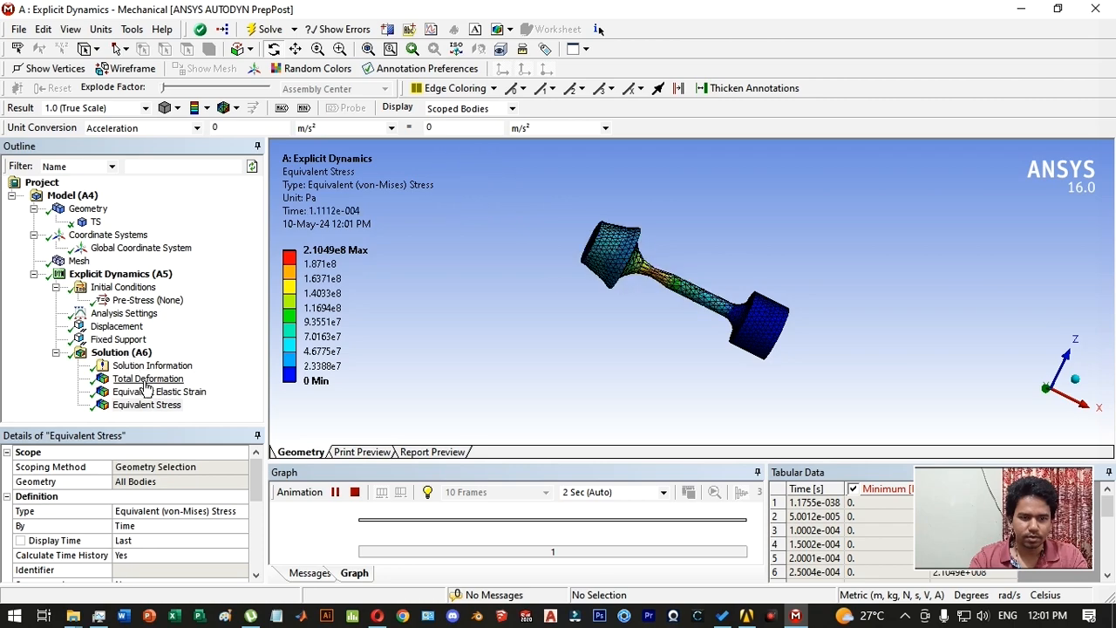
left_click(336, 493)
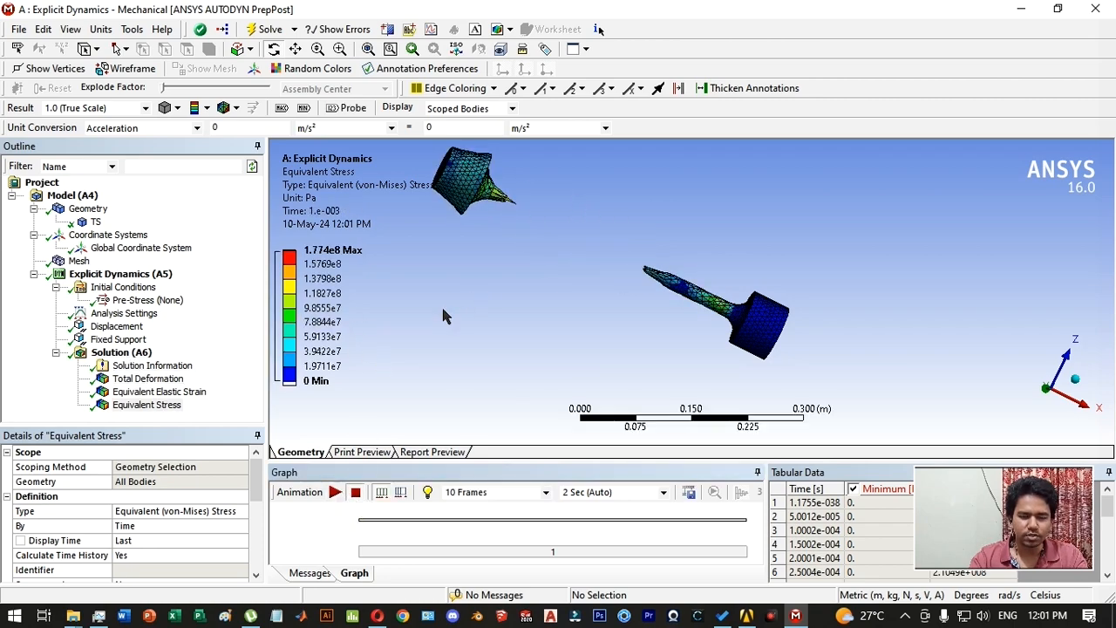
- Display the maximum and minimum location labels on the Total Deformation result
left_click(161, 379)
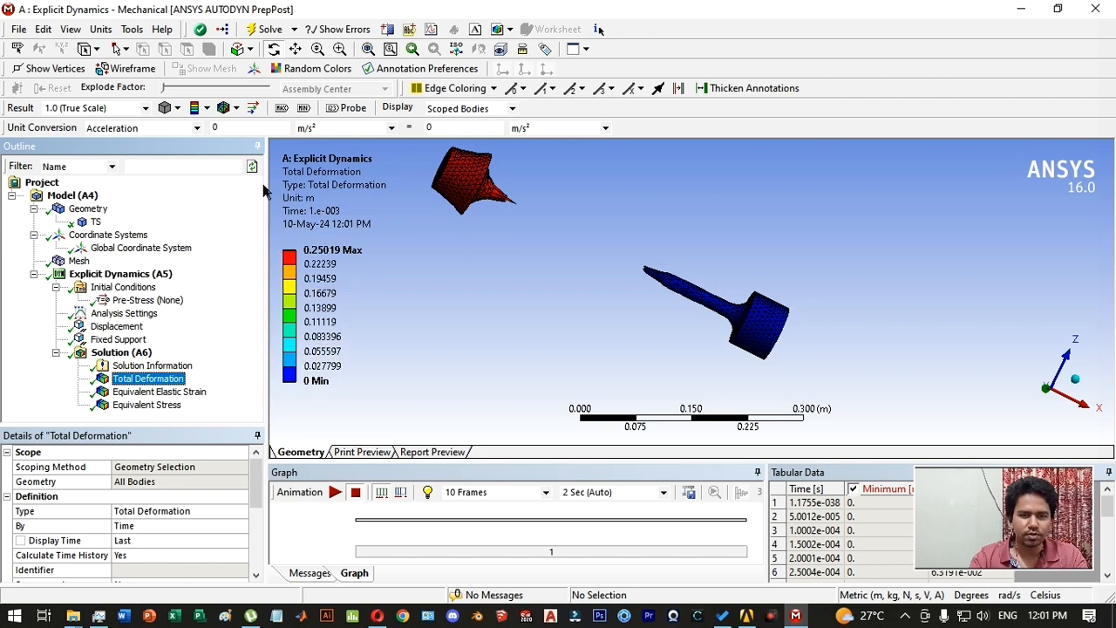
left_click(282, 109)
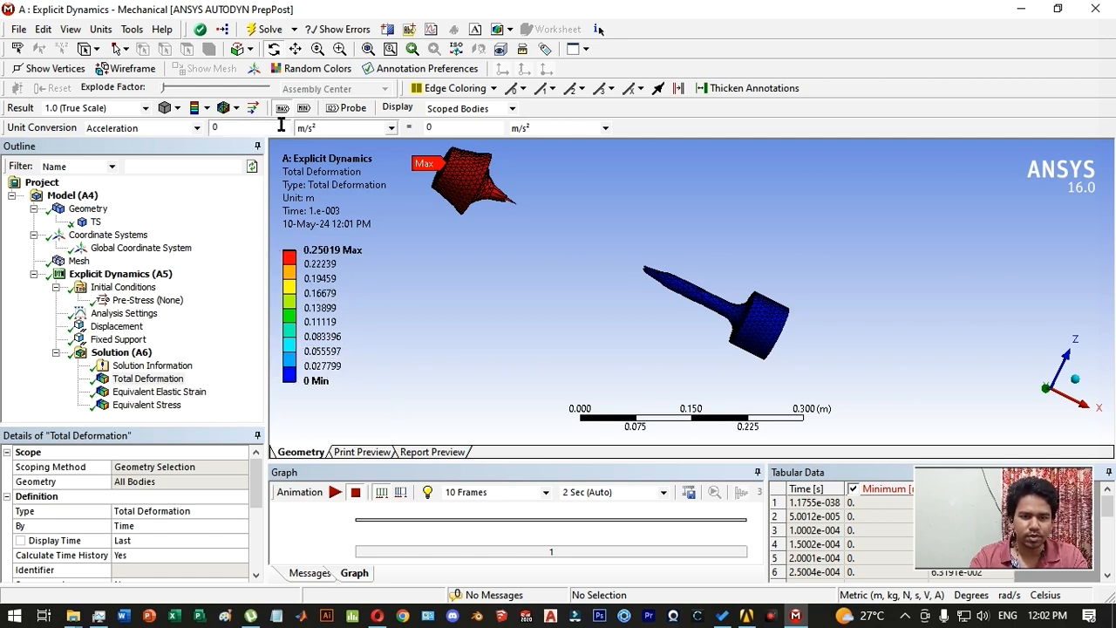
left_click(305, 108)
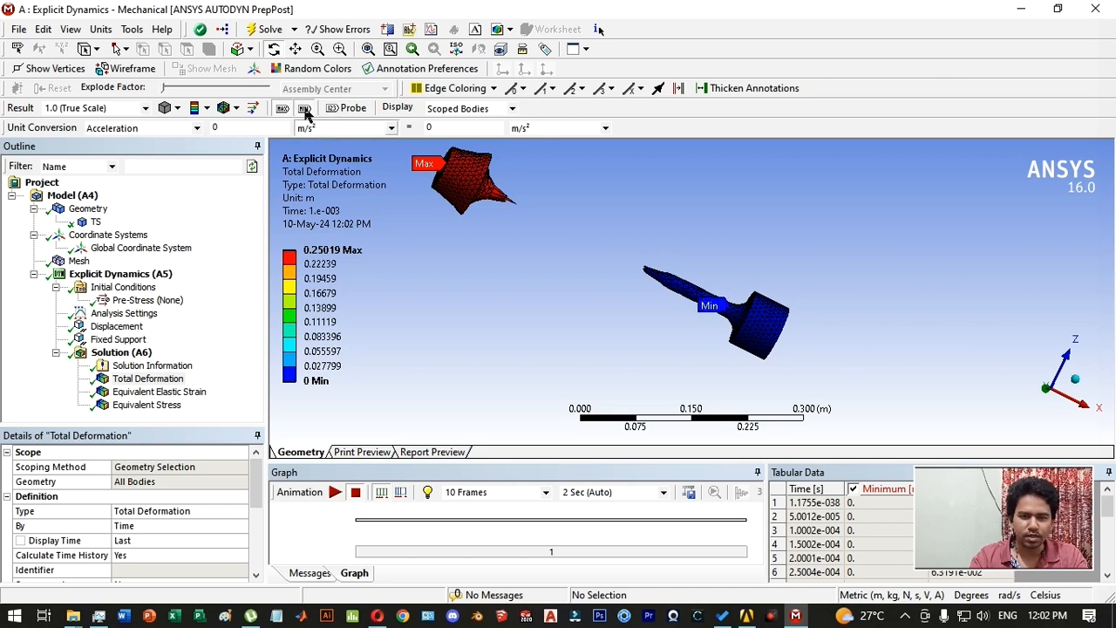
- Examine the total deformation contours around the Max and Min labels on both parts of the fractured specimen
scroll(742, 299, "down", 2)
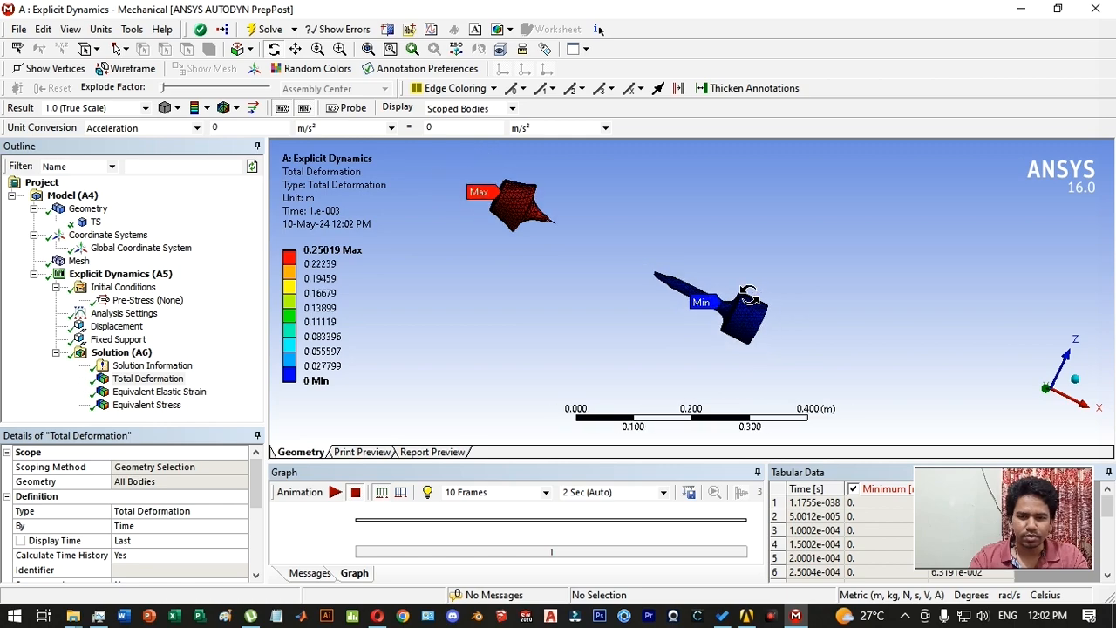
scroll(748, 295, "up", 5)
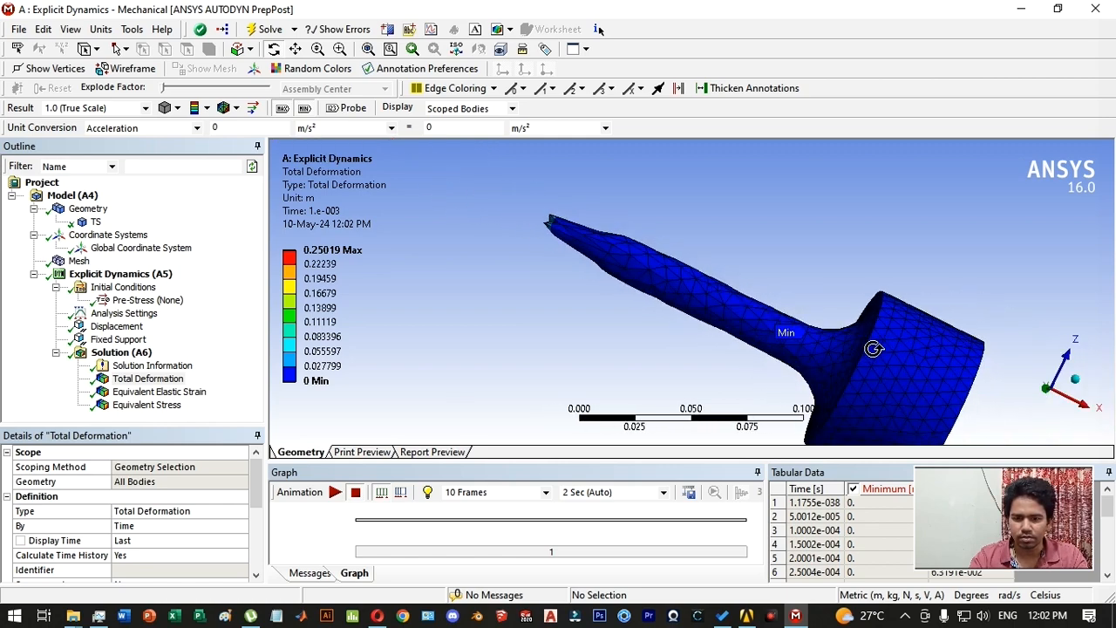
scroll(872, 349, "up", 2)
scroll(842, 349, "down", 3)
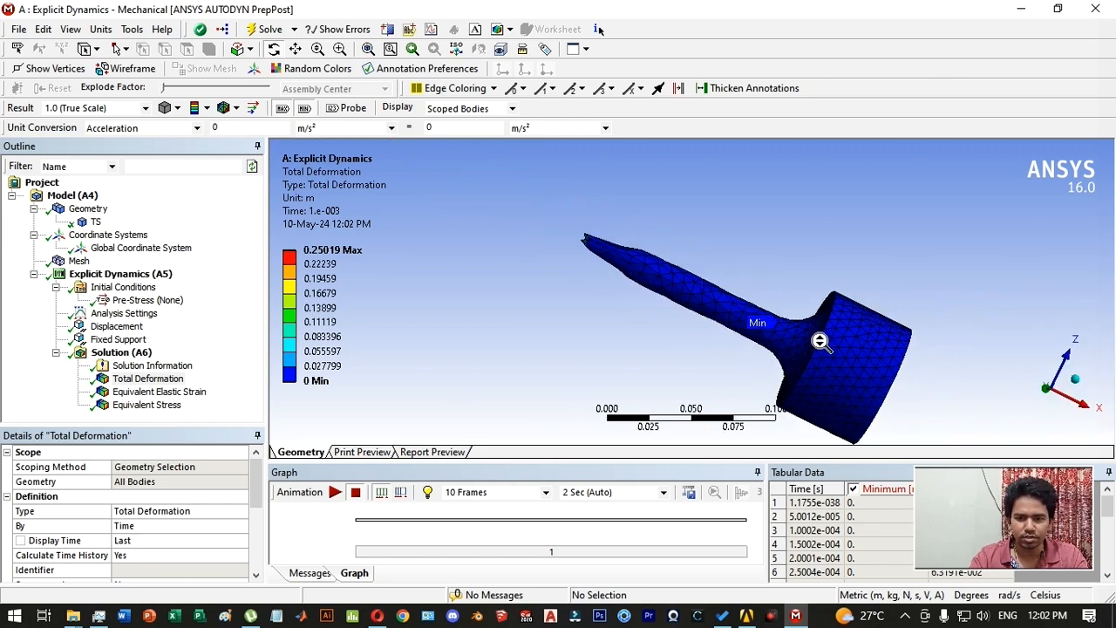
scroll(819, 341, "down", 4)
scroll(536, 204, "up", 2)
middle_click_drag(531, 190, 413, 223)
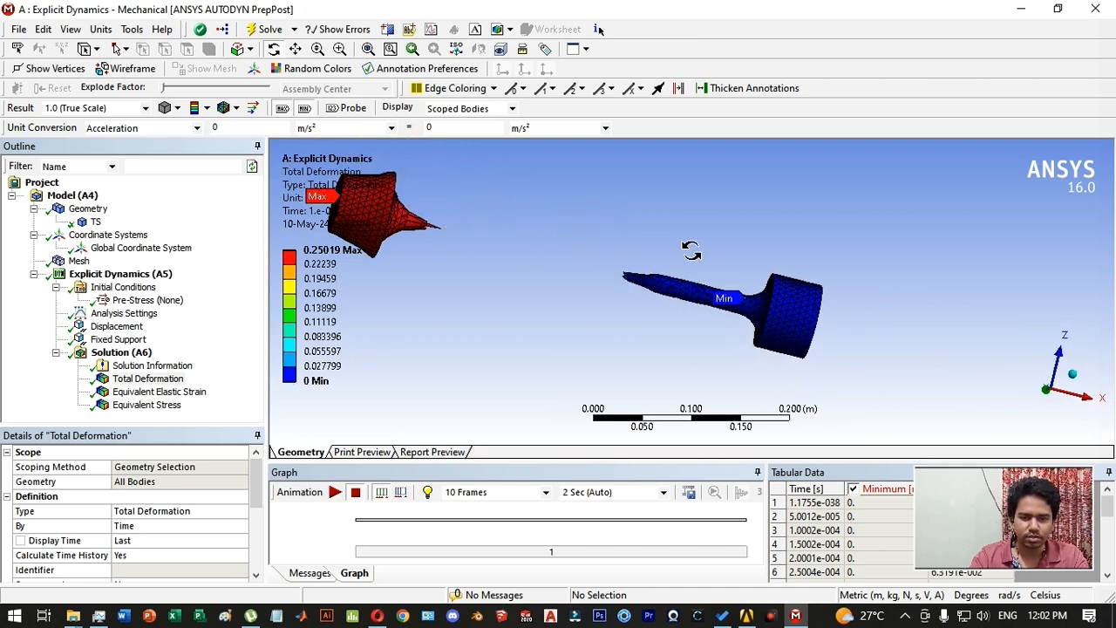
middle_click_drag(692, 251, 390, 403)
- Examine the maximum and minimum locations on the Equivalent Elastic Strain and Equivalent Stress results
left_click(159, 391)
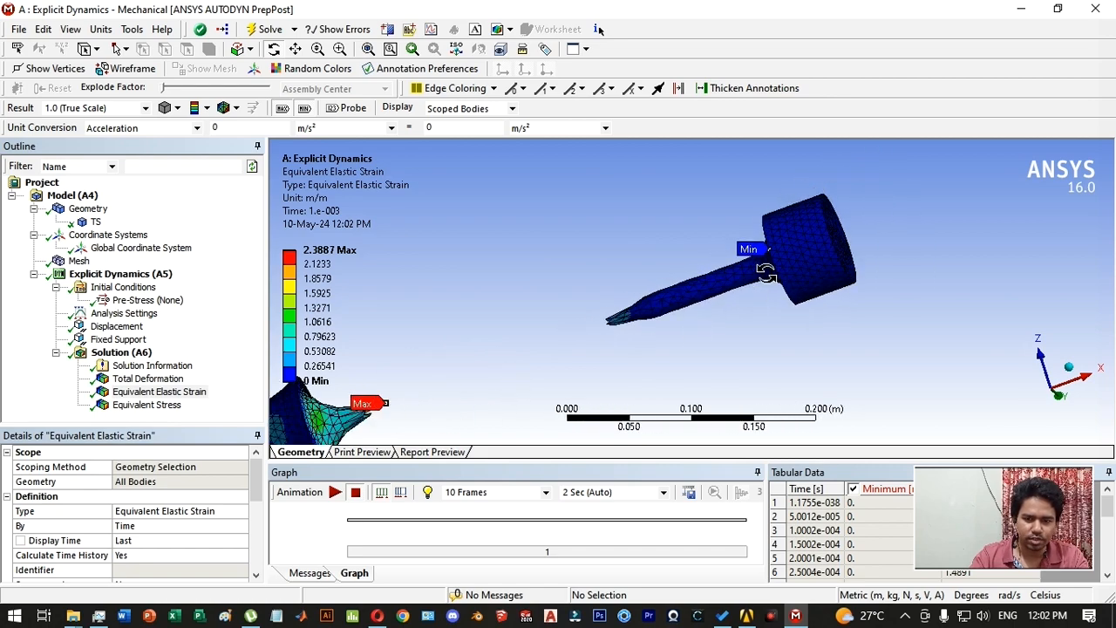
scroll(652, 308, "up", 2)
scroll(653, 310, "down", 6)
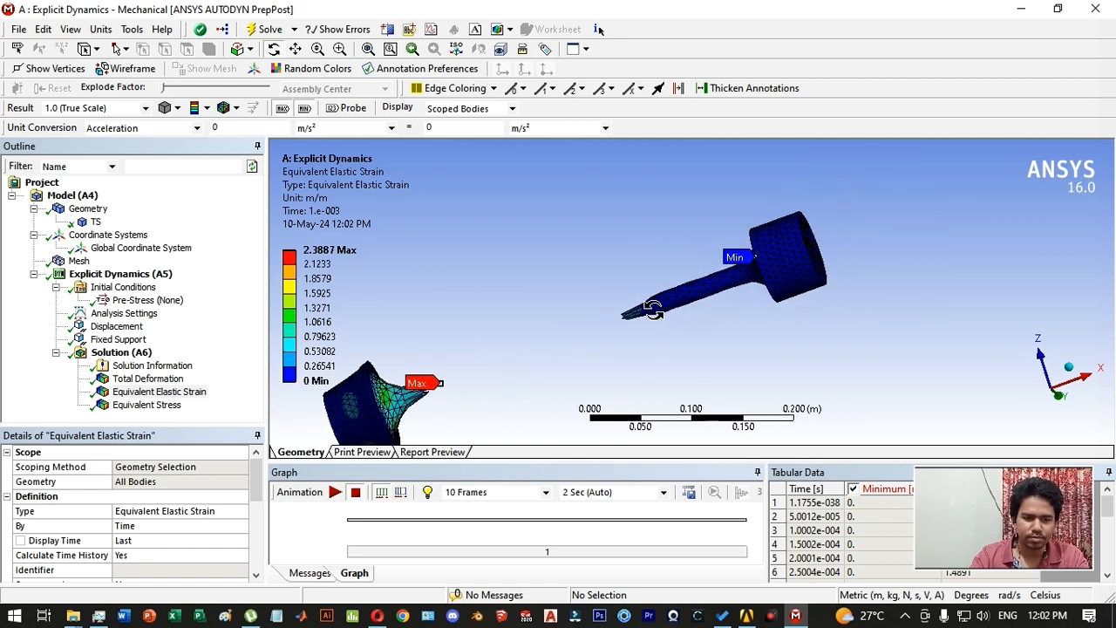
left_click(134, 407)
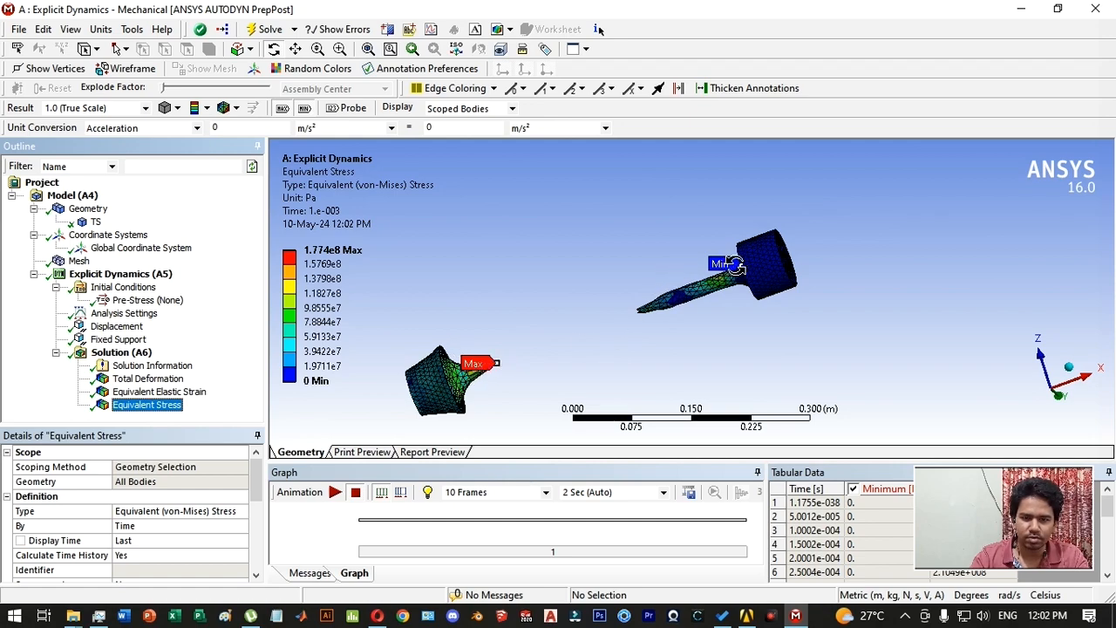
left_click(120, 352)
right_click(143, 353)
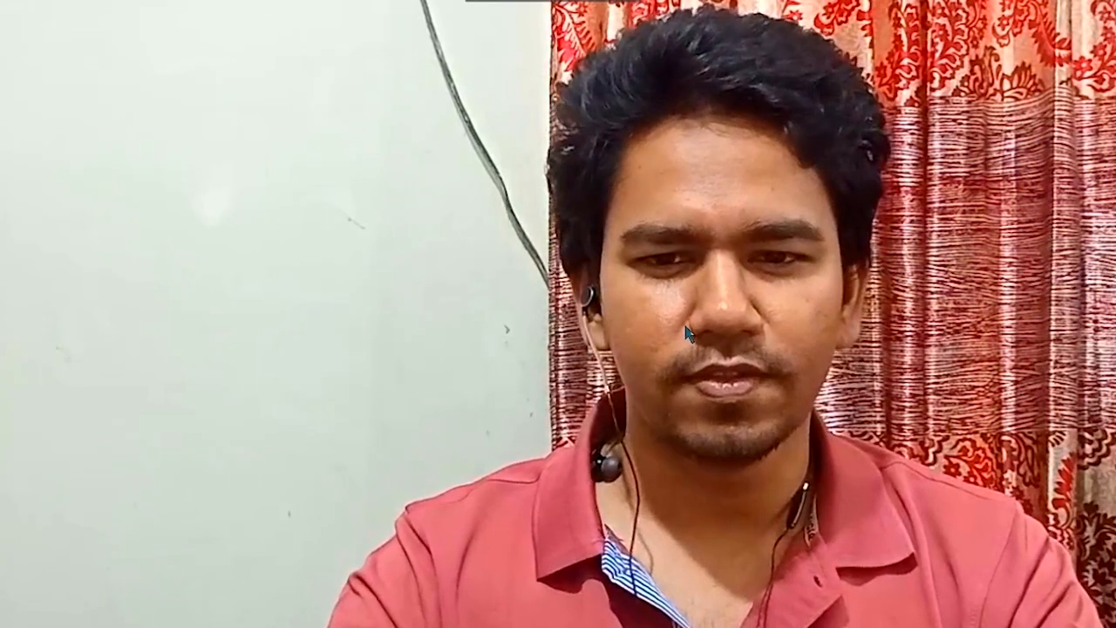